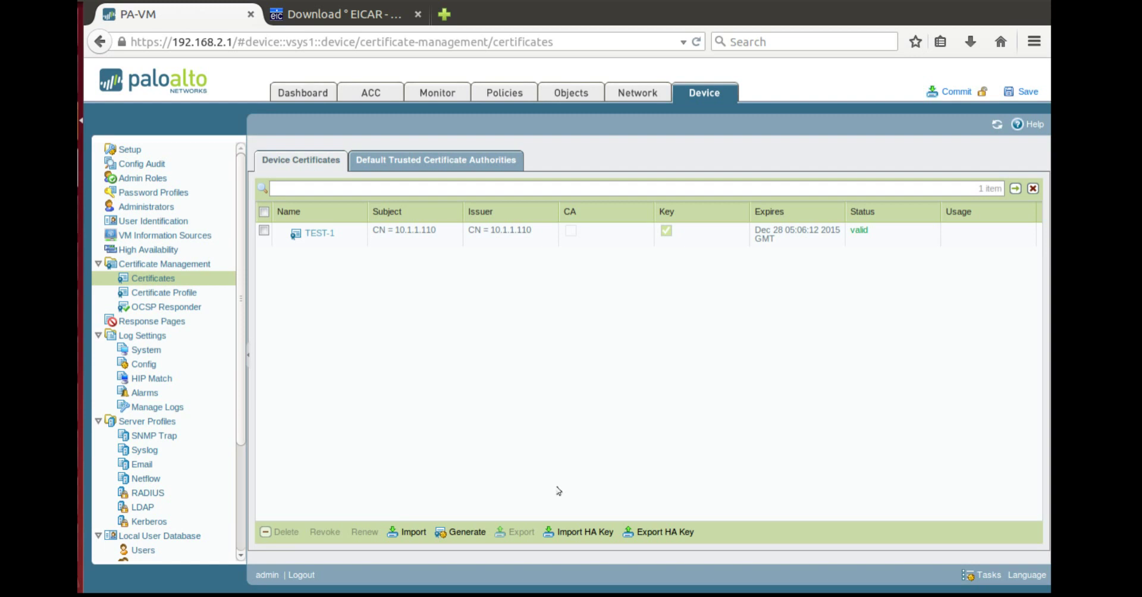
Generate certificate test-2 with common name test.org, marked as a Certificate Authority.
click(462, 533)
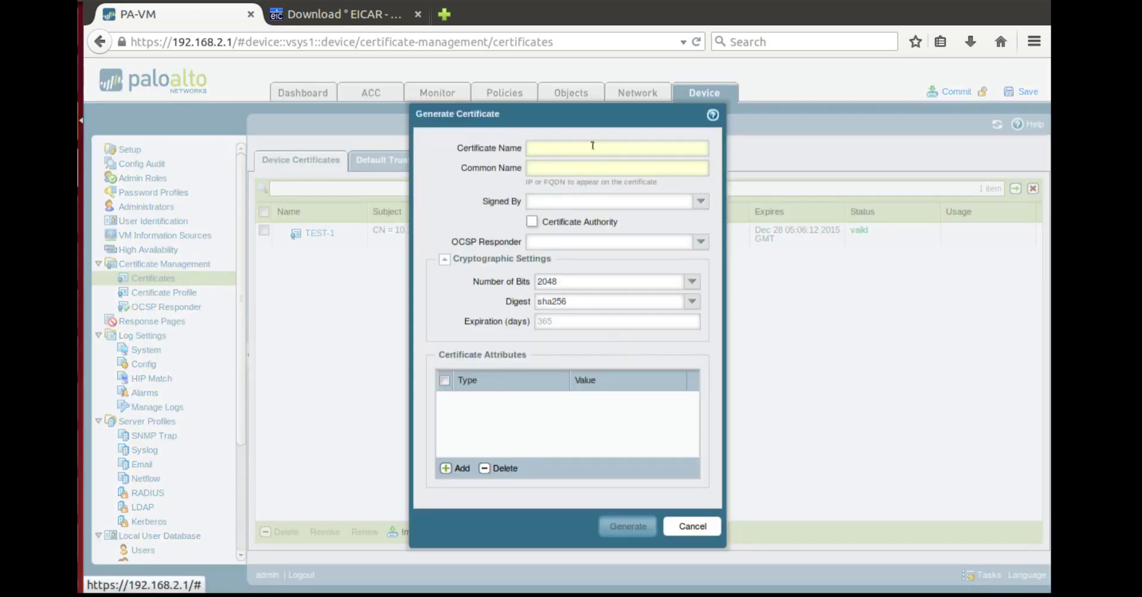
text(test-2)
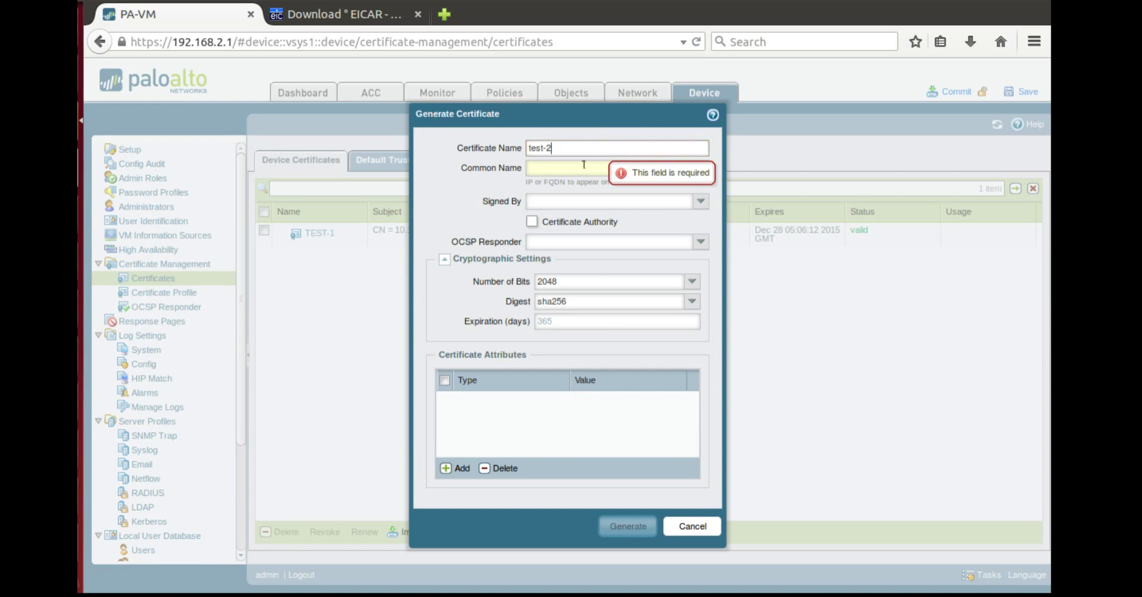
click(566, 168)
text(t)
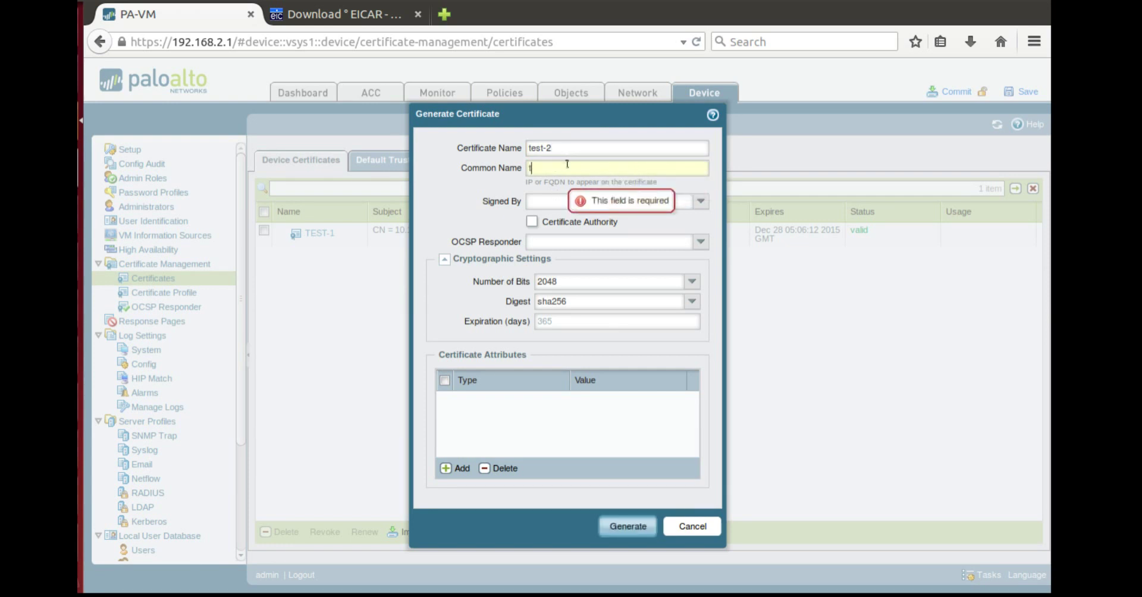
text(est.org)
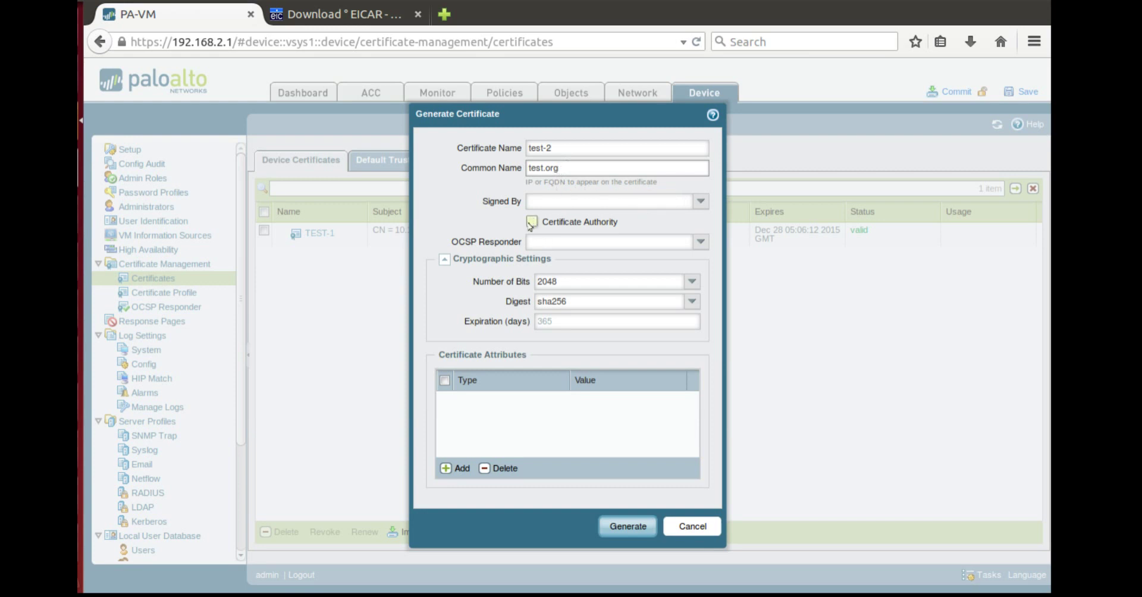
click(531, 223)
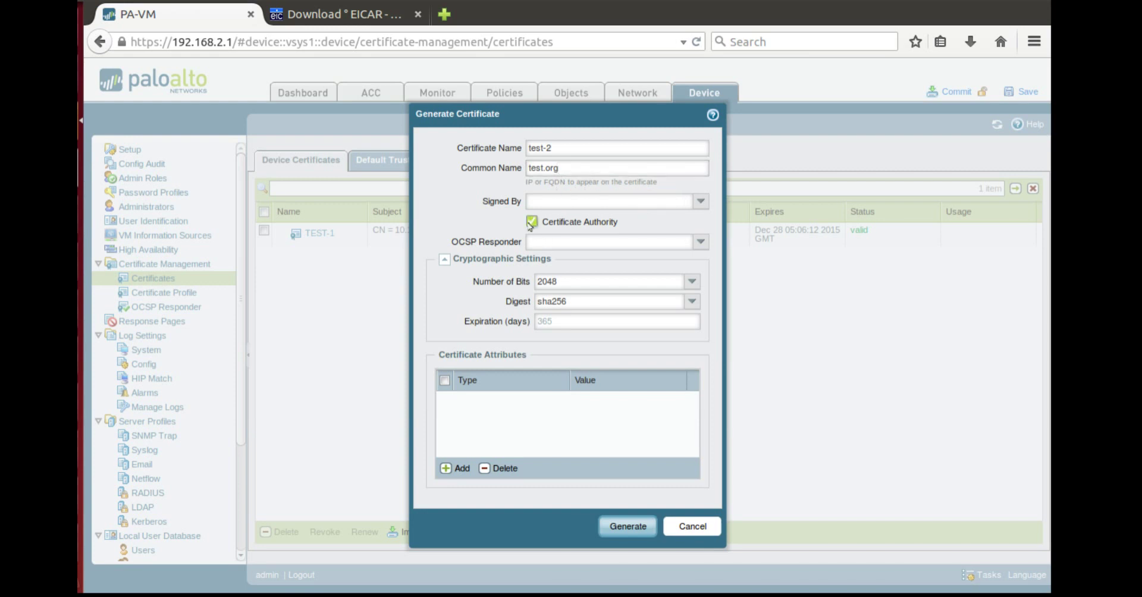
click(629, 529)
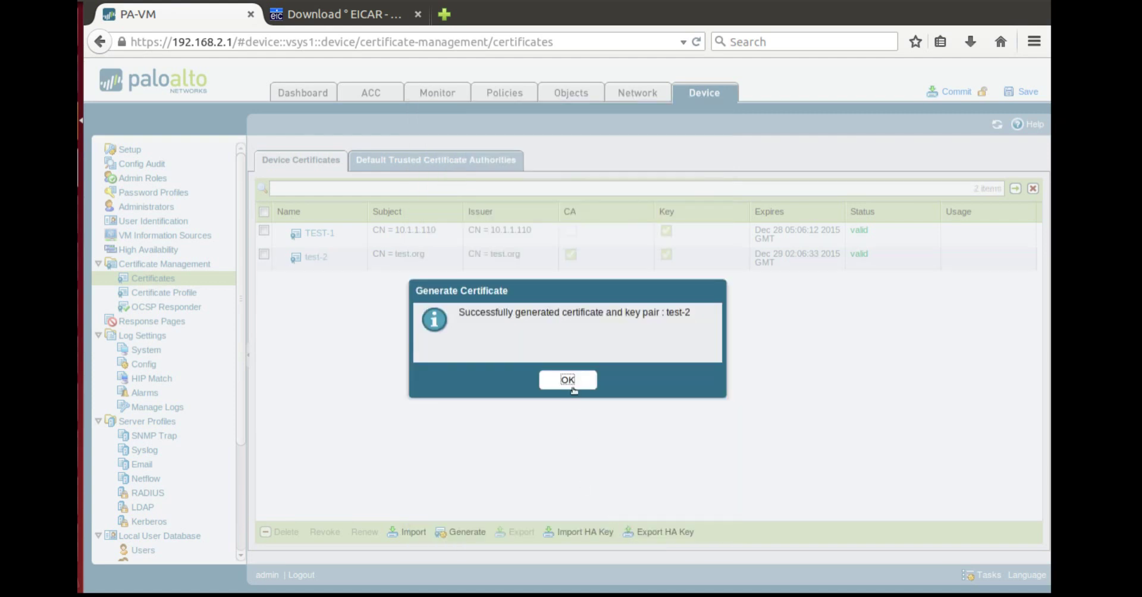
Mark test-2 as both Forward Trust and Forward Untrust certificate and save.
click(570, 386)
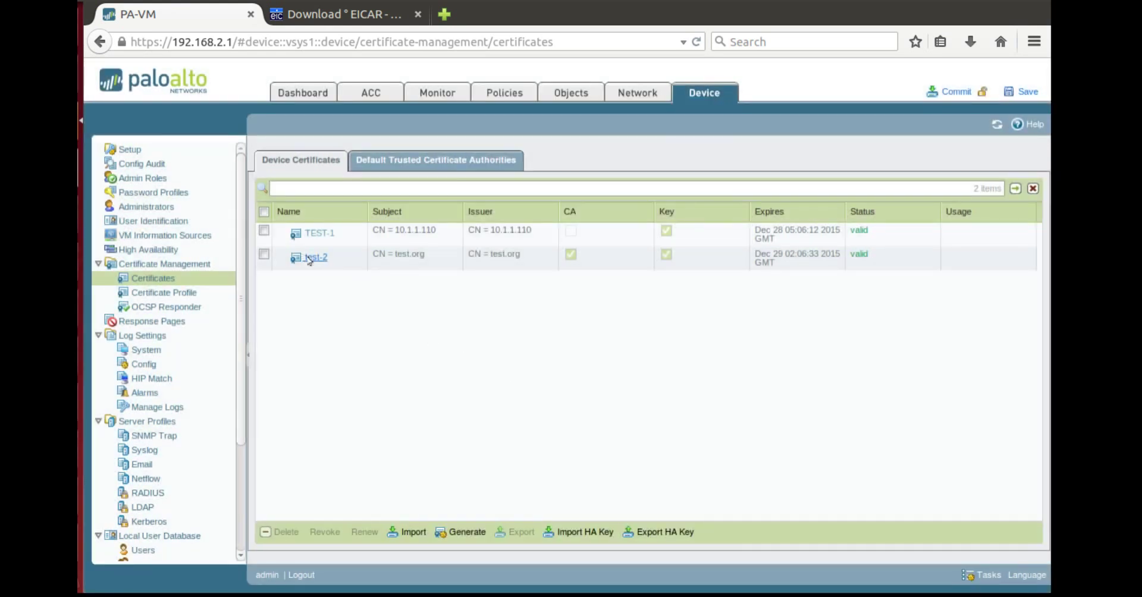
click(310, 258)
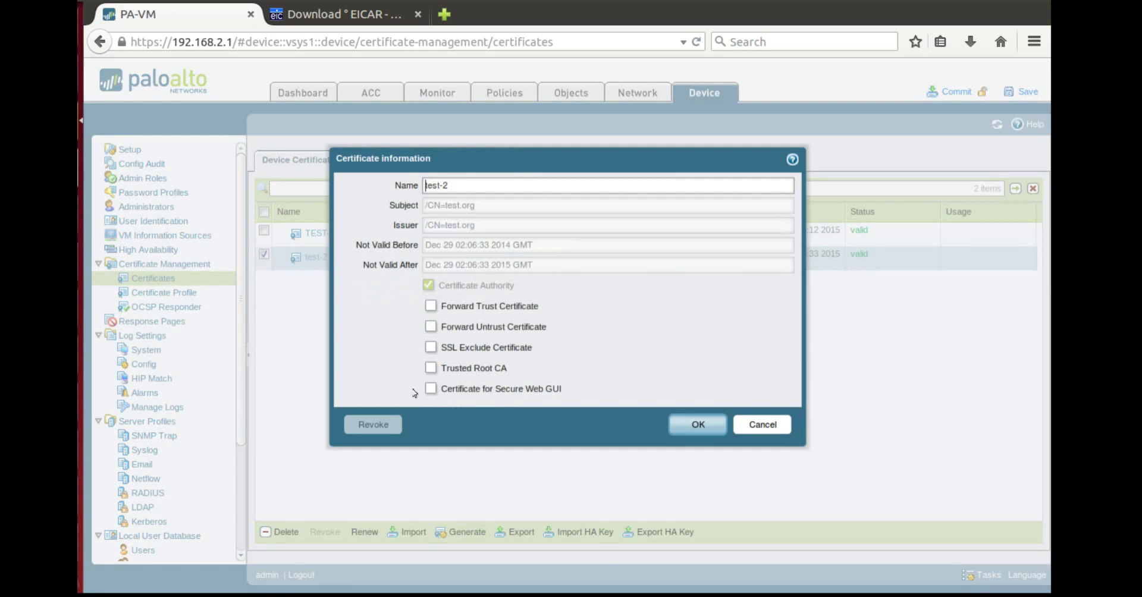
click(431, 305)
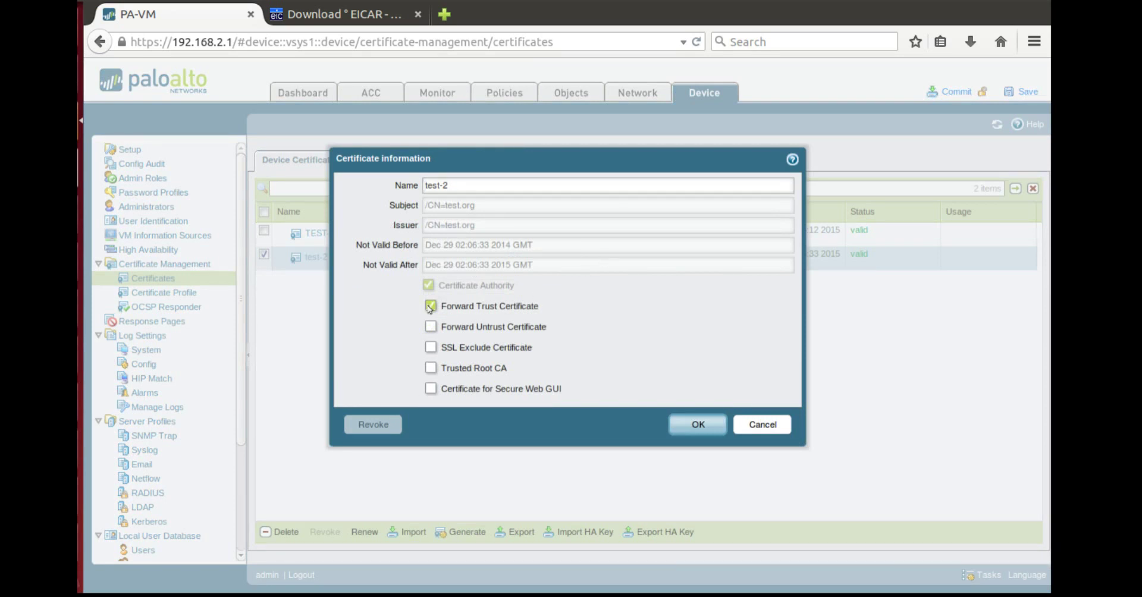
click(431, 328)
click(694, 432)
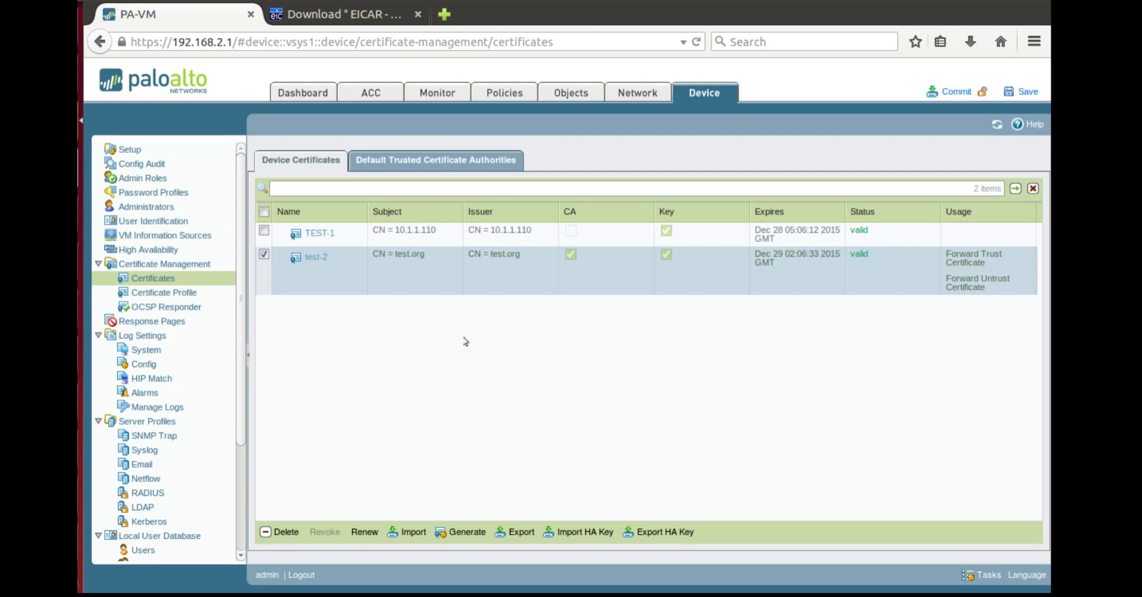
Go to the Policies Decryption rulebase and add a new rule.
click(514, 101)
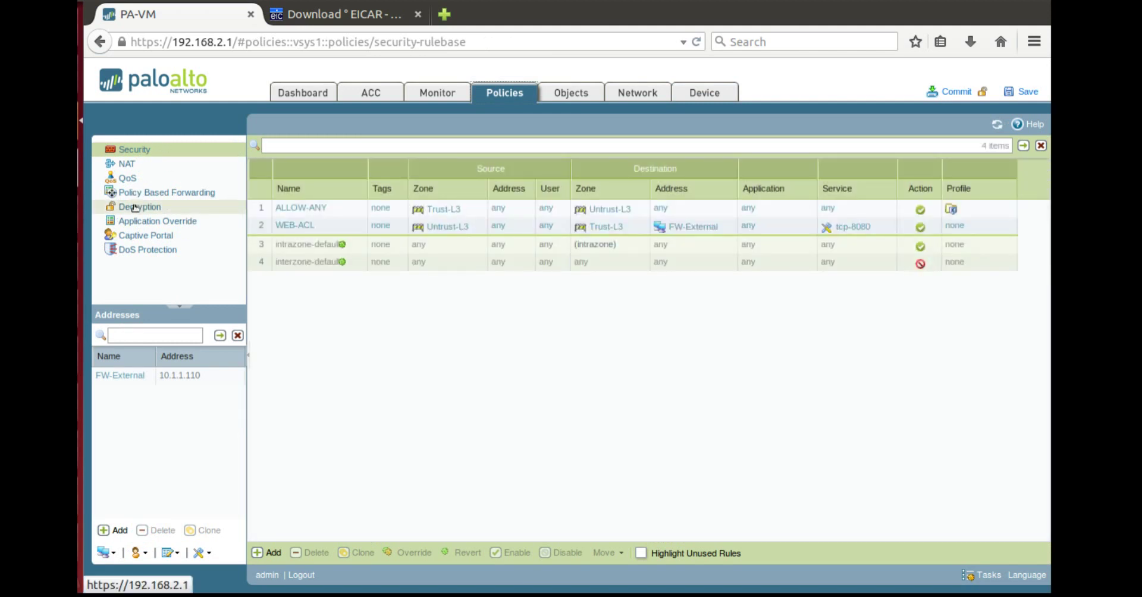
click(135, 207)
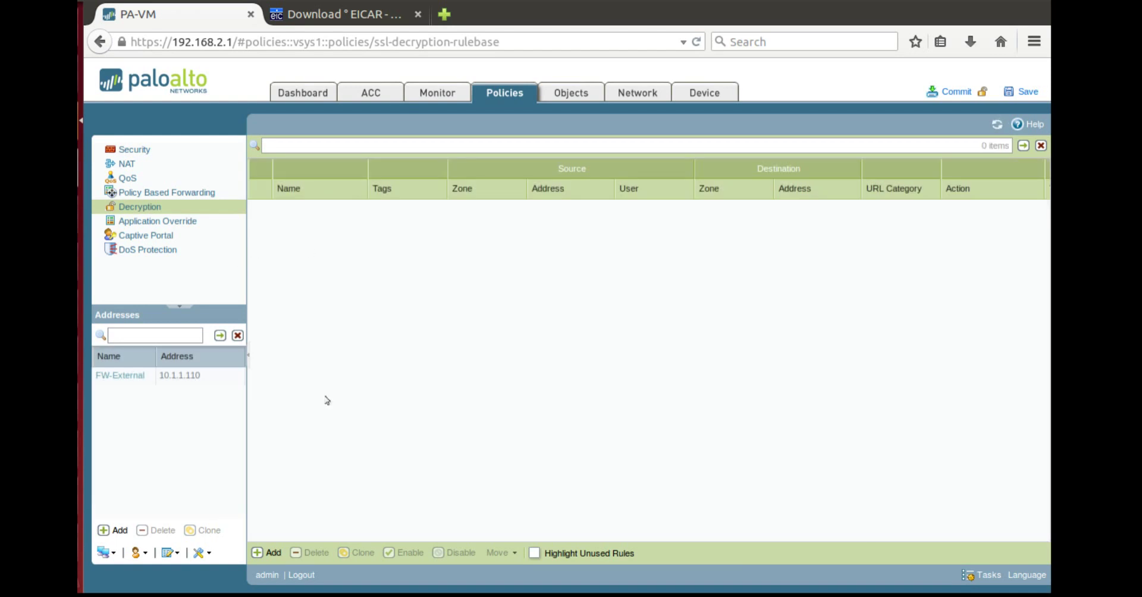
click(264, 555)
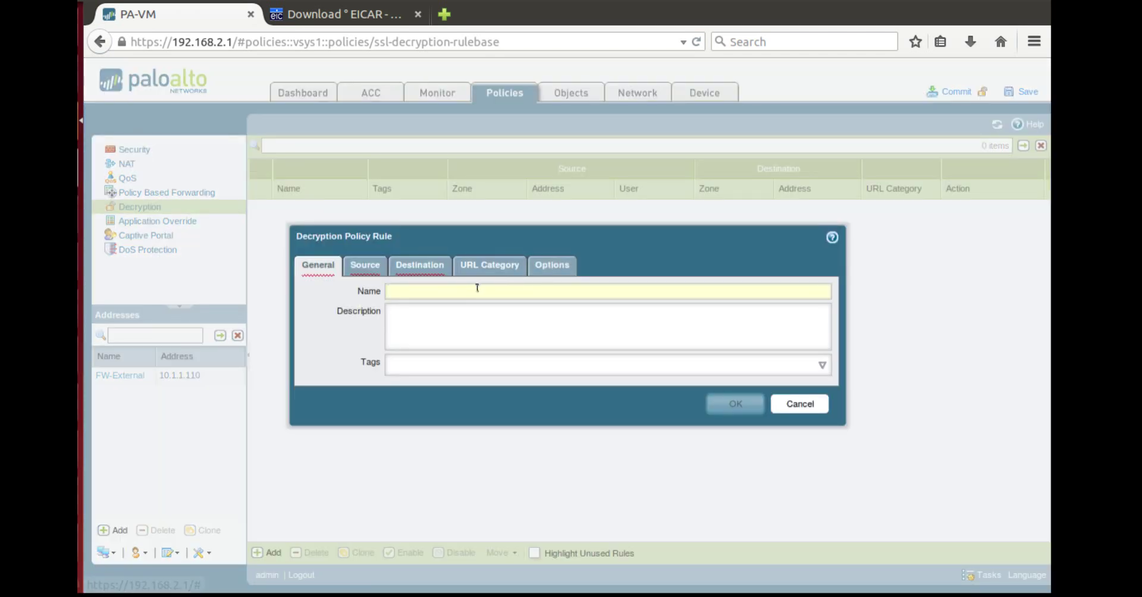
Name the rule No-Decrypt, with source zone Trust-L3 and destination zone Untrust-L3.
text(N)
key(BackSpace)
text(No-Decrypt)
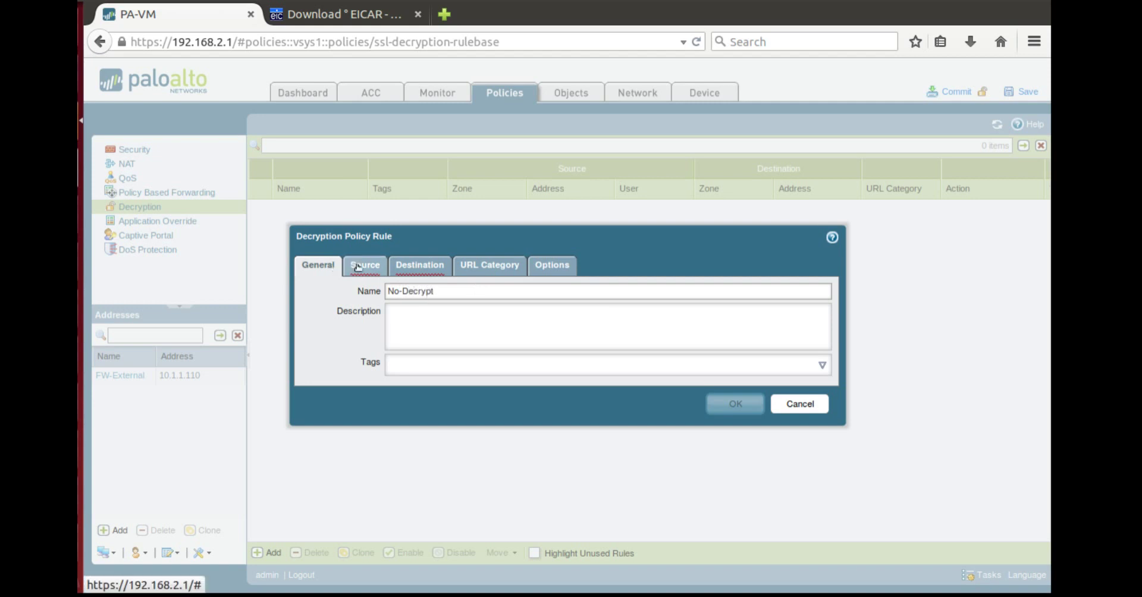
click(360, 267)
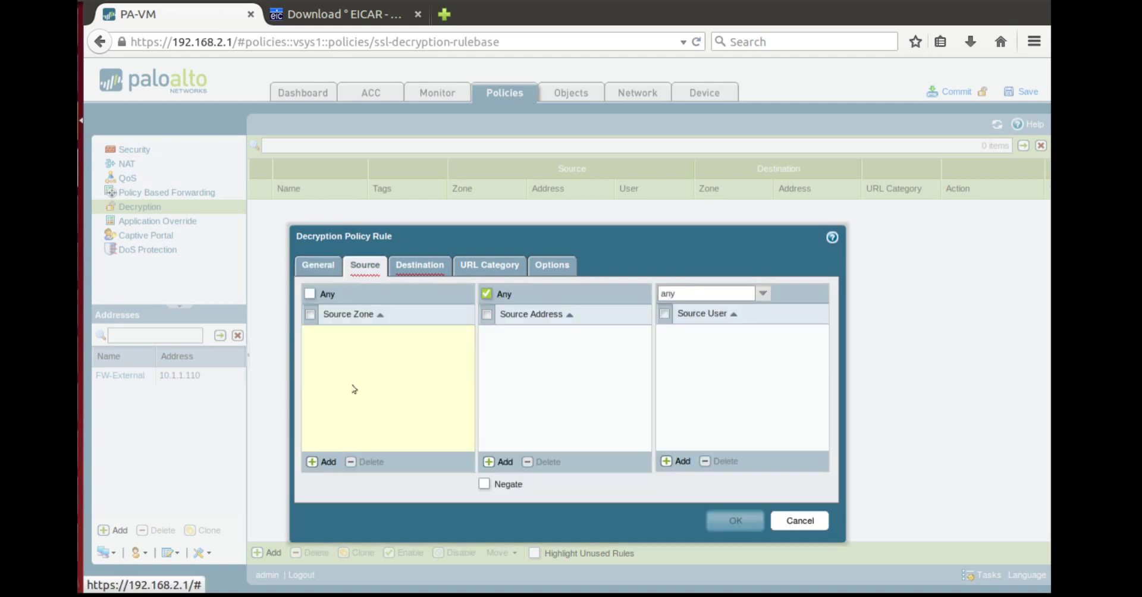
click(316, 463)
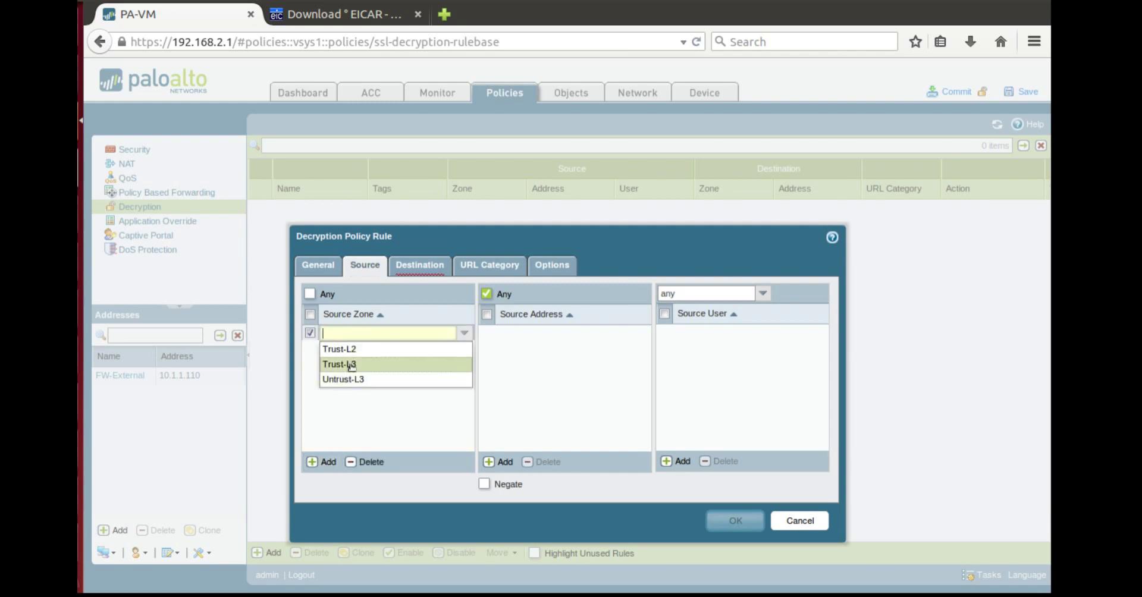
click(335, 365)
click(430, 271)
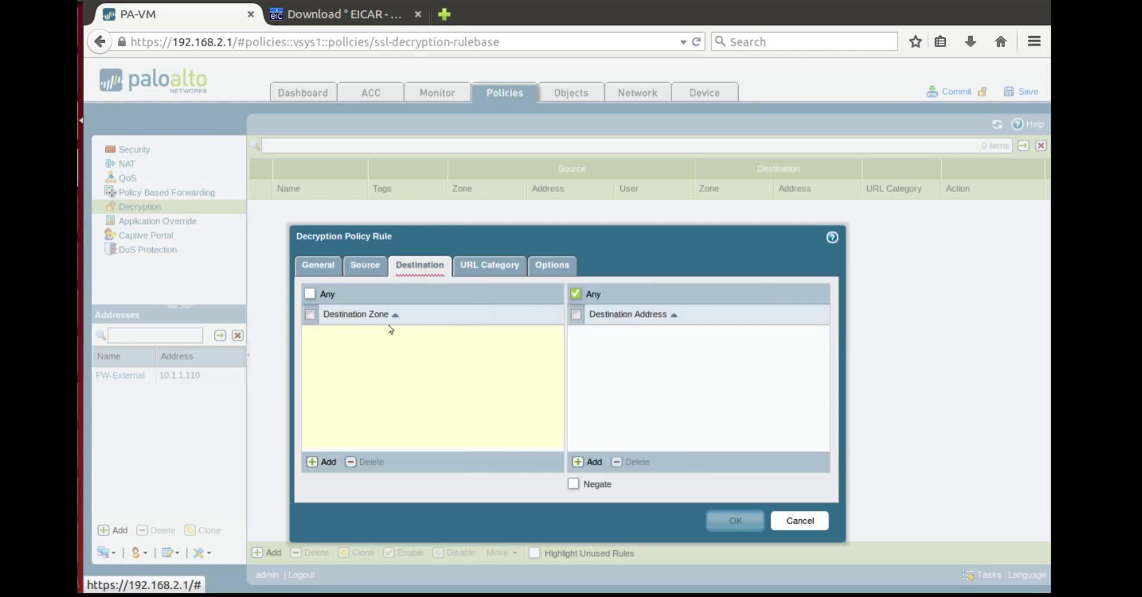
click(317, 463)
click(346, 381)
Add URL categories health-and-medicine, shopping and financial-services, then save with action No Decrypt.
click(501, 264)
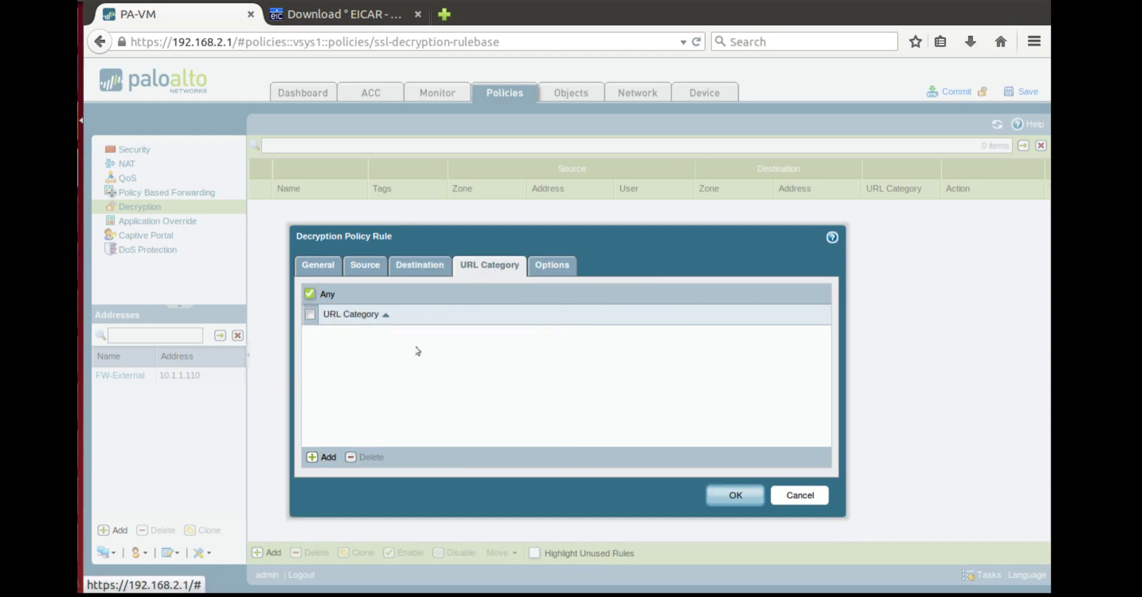
click(320, 456)
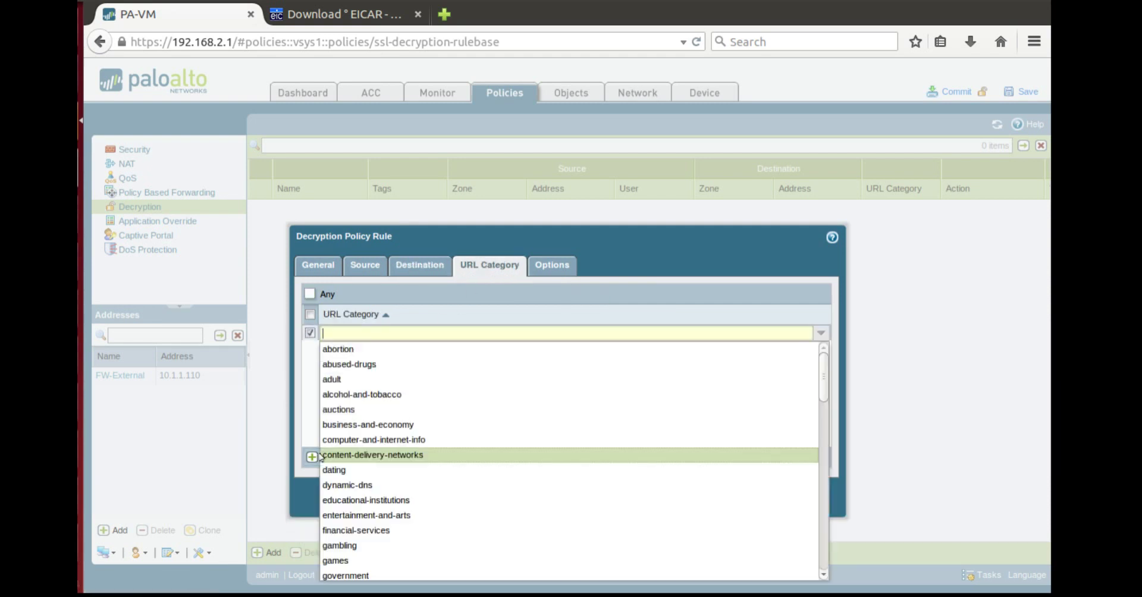
text(hel)
text(a)
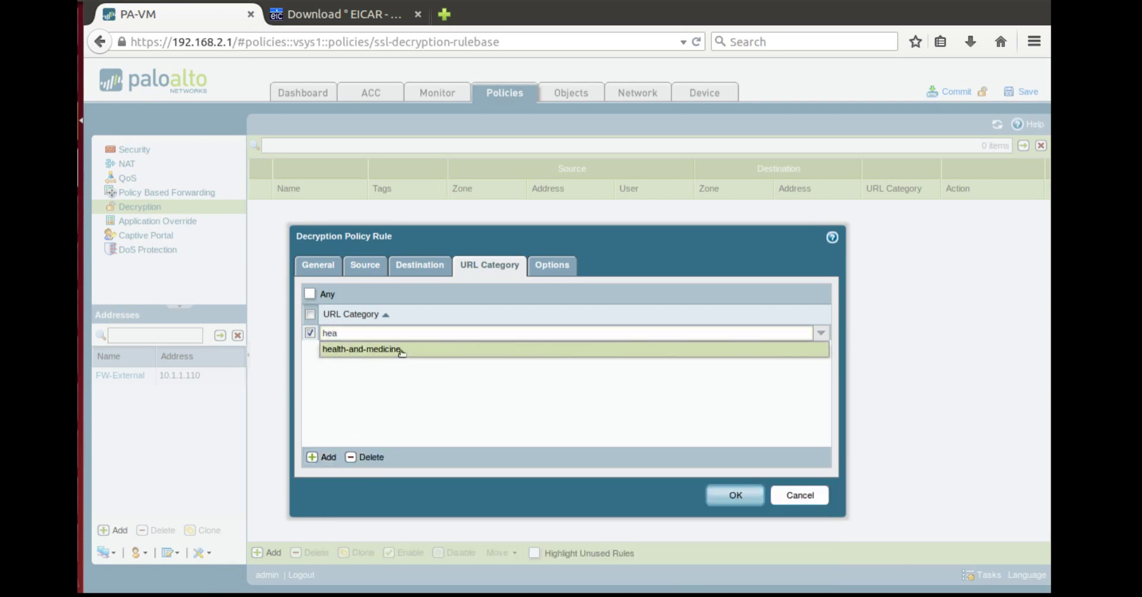
click(400, 351)
click(326, 457)
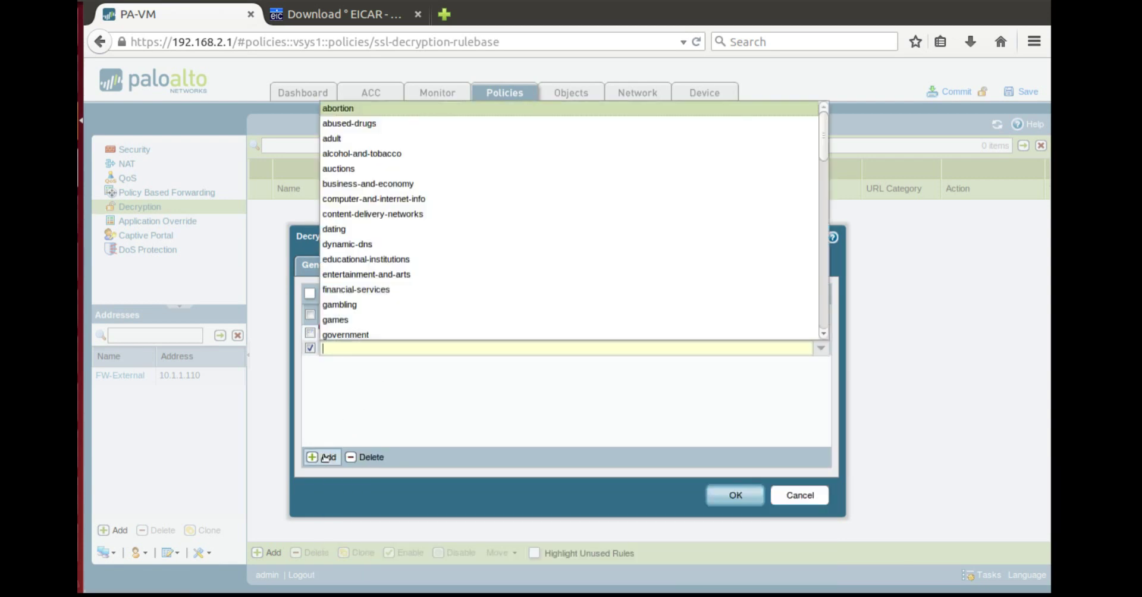
text(shopping)
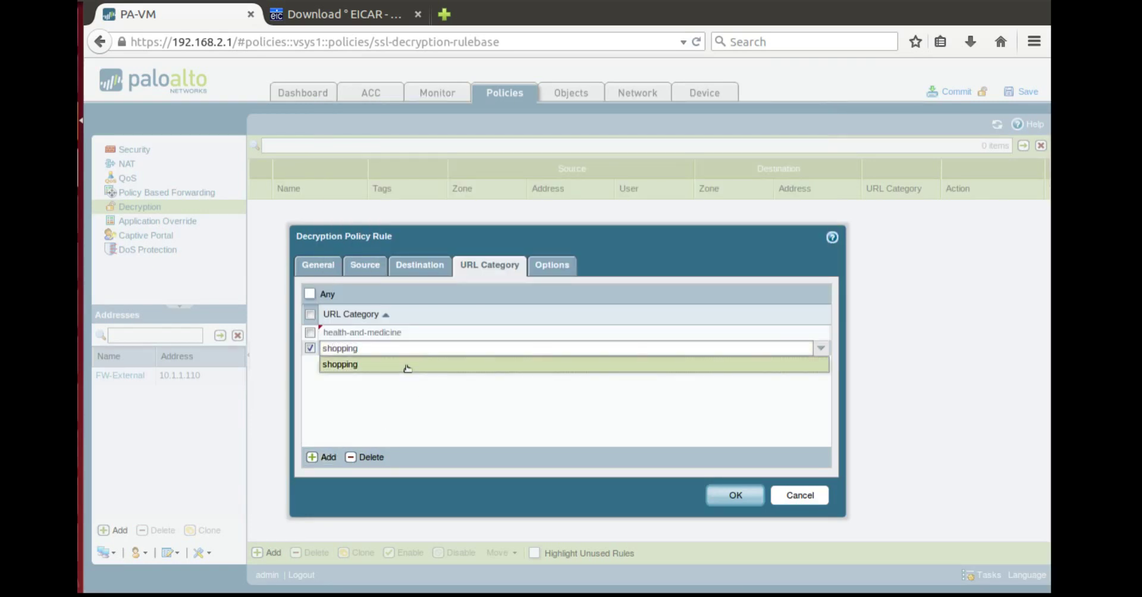
click(404, 365)
click(316, 458)
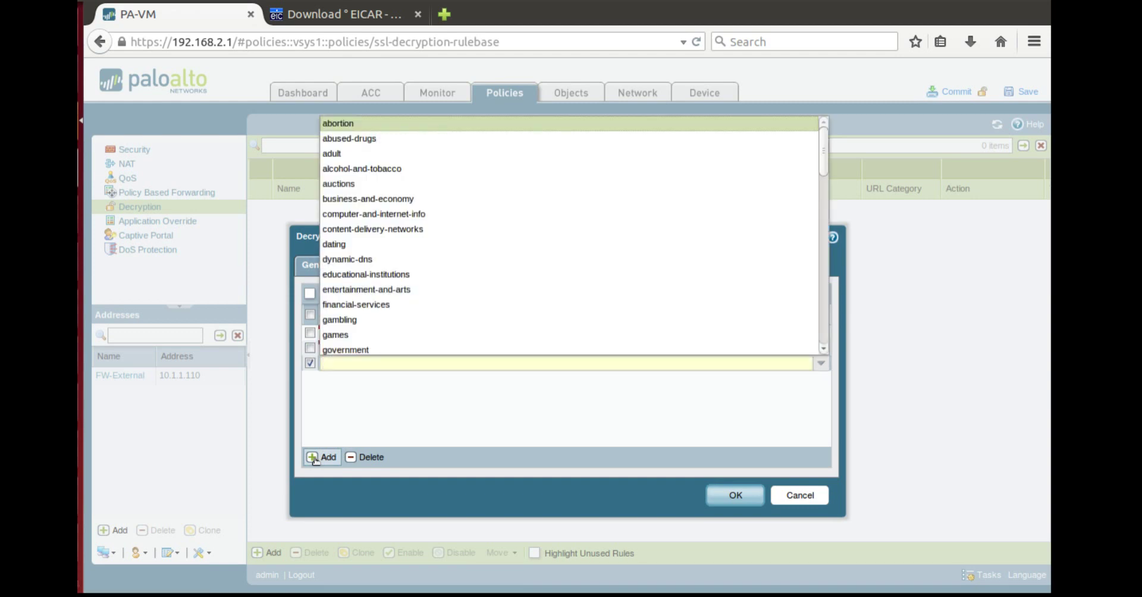
text(finan)
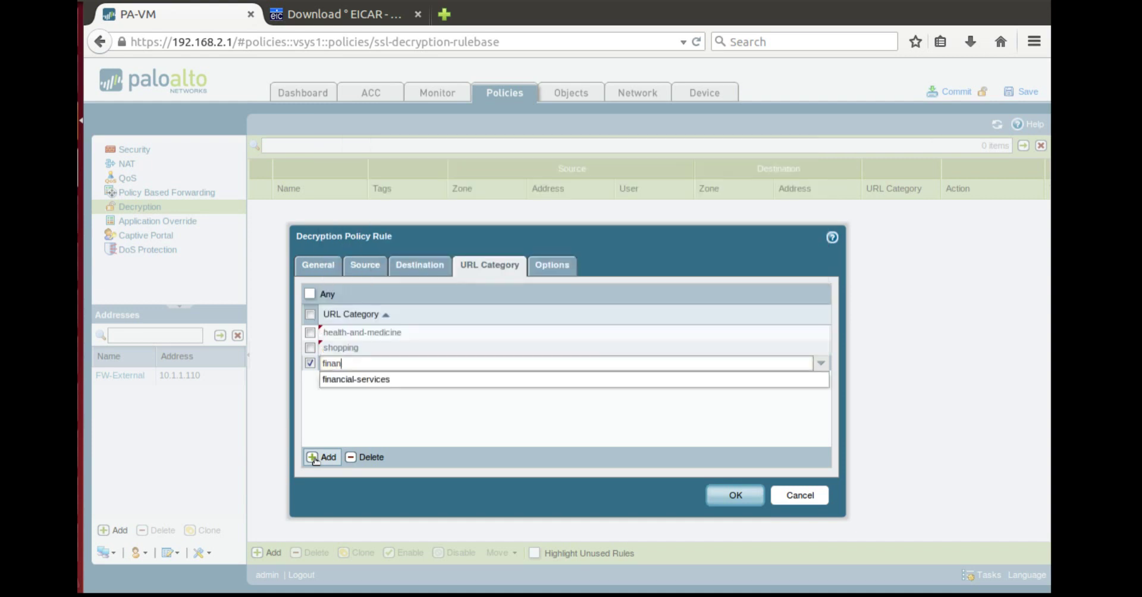
click(386, 382)
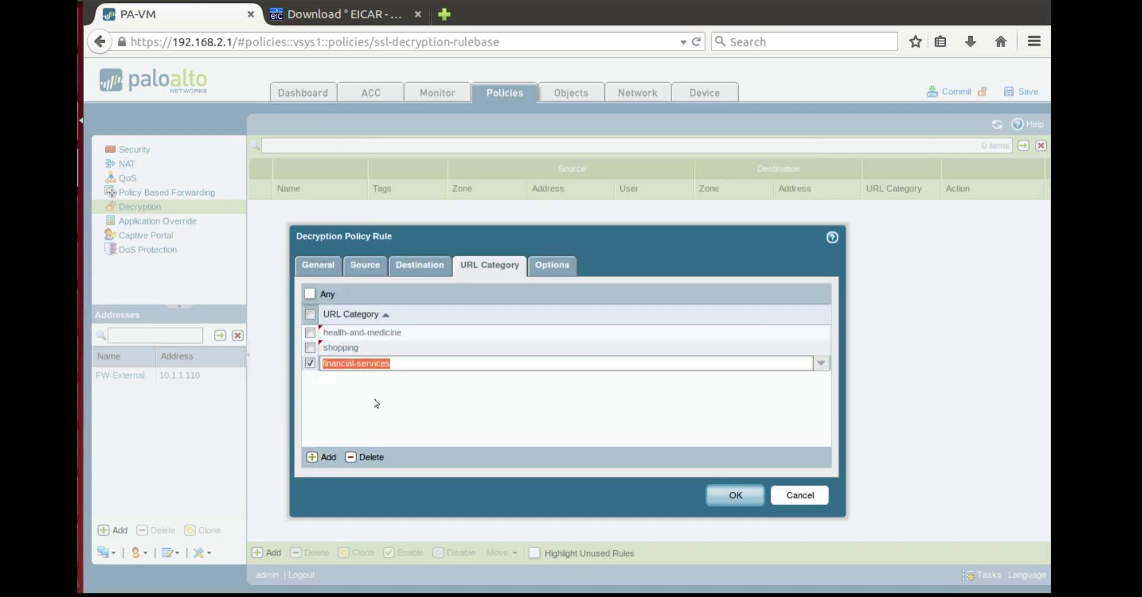
click(554, 269)
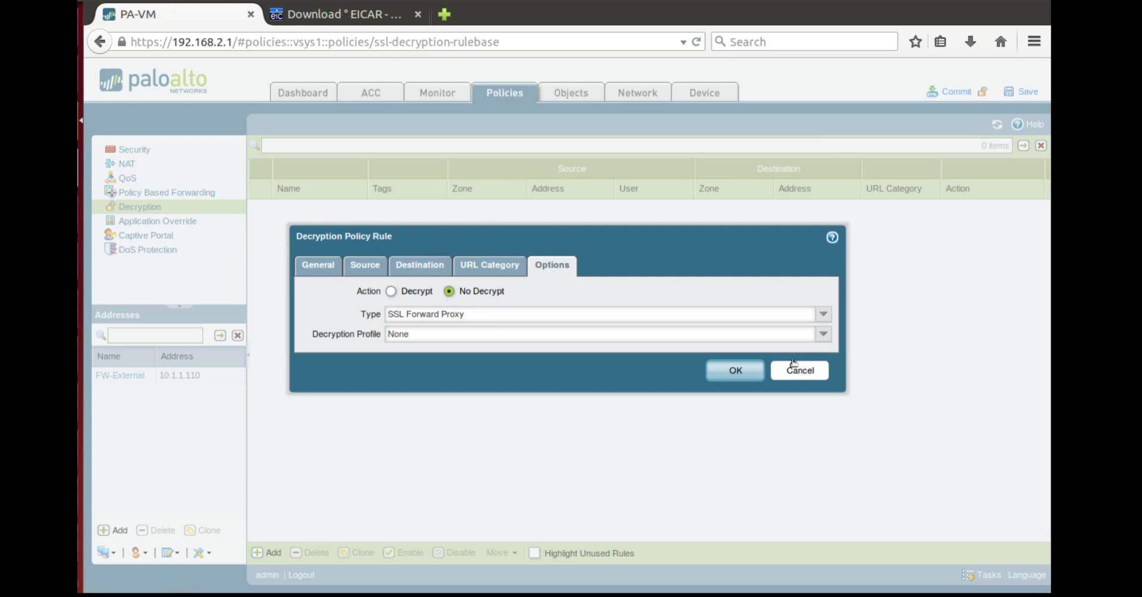
click(741, 373)
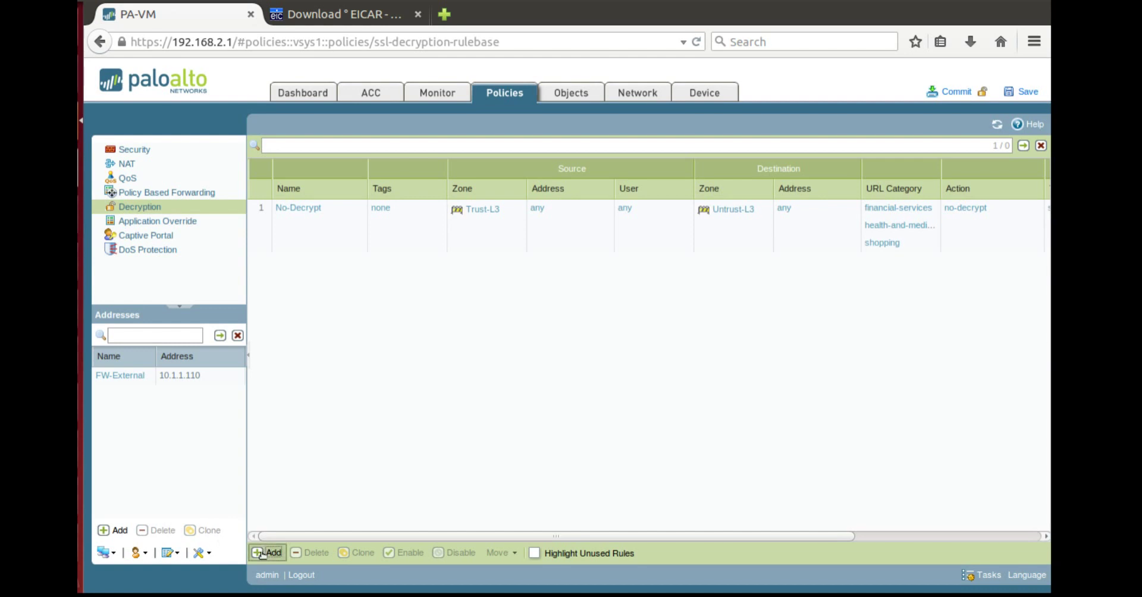
Add a new decryption rule named Decrypt with source zone Trust-L3.
click(267, 553)
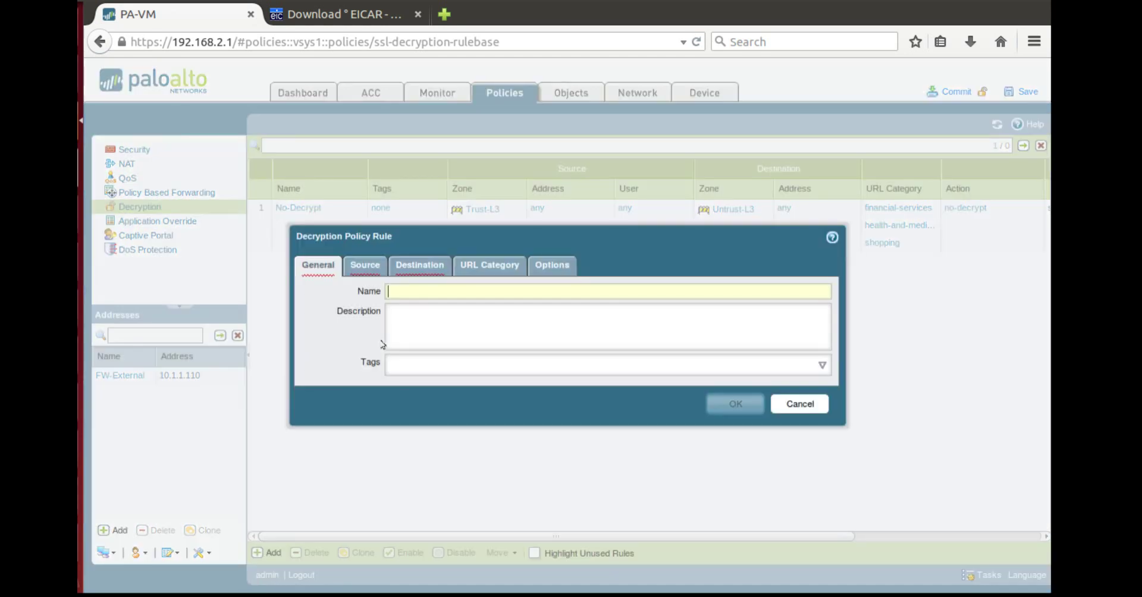
text(Decrypt)
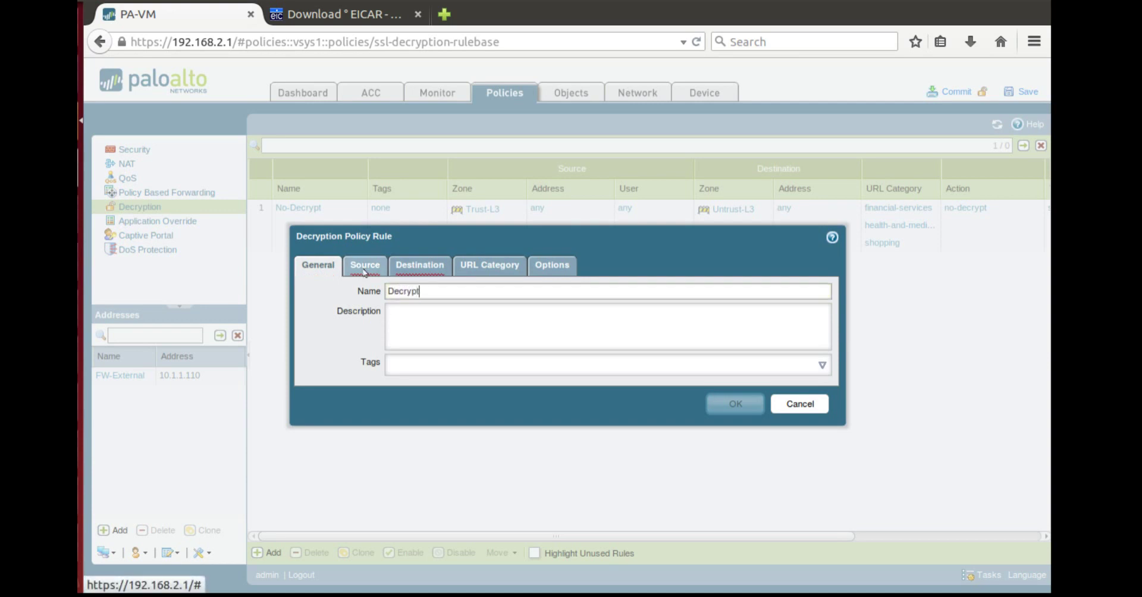
click(365, 264)
click(322, 460)
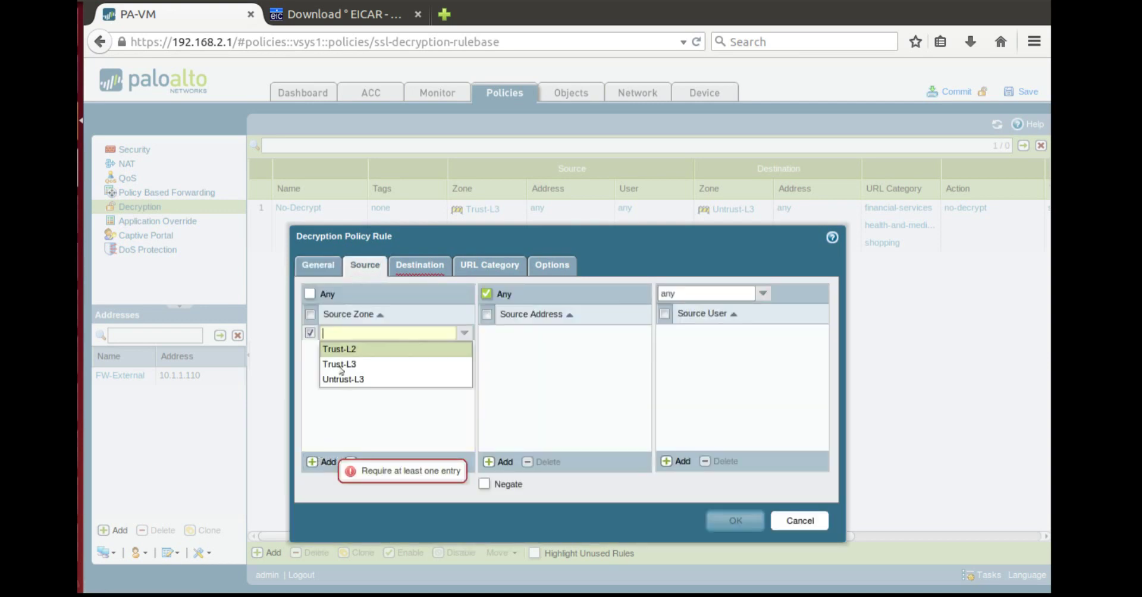
click(343, 364)
Set destination zone Untrust-L3 and action Decrypt, then save the rule.
click(420, 264)
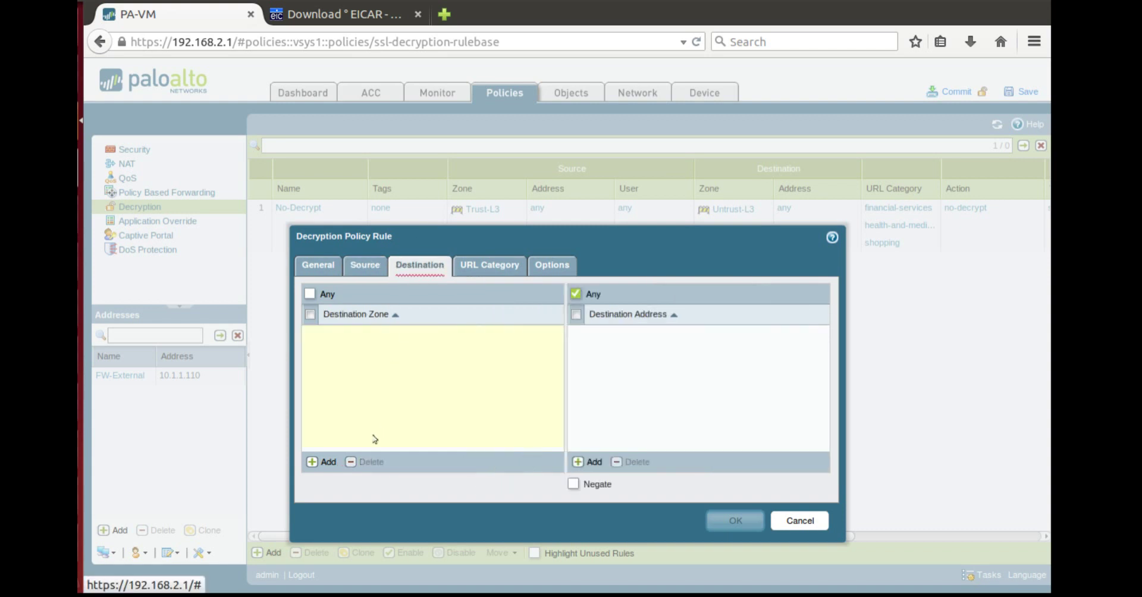
click(322, 462)
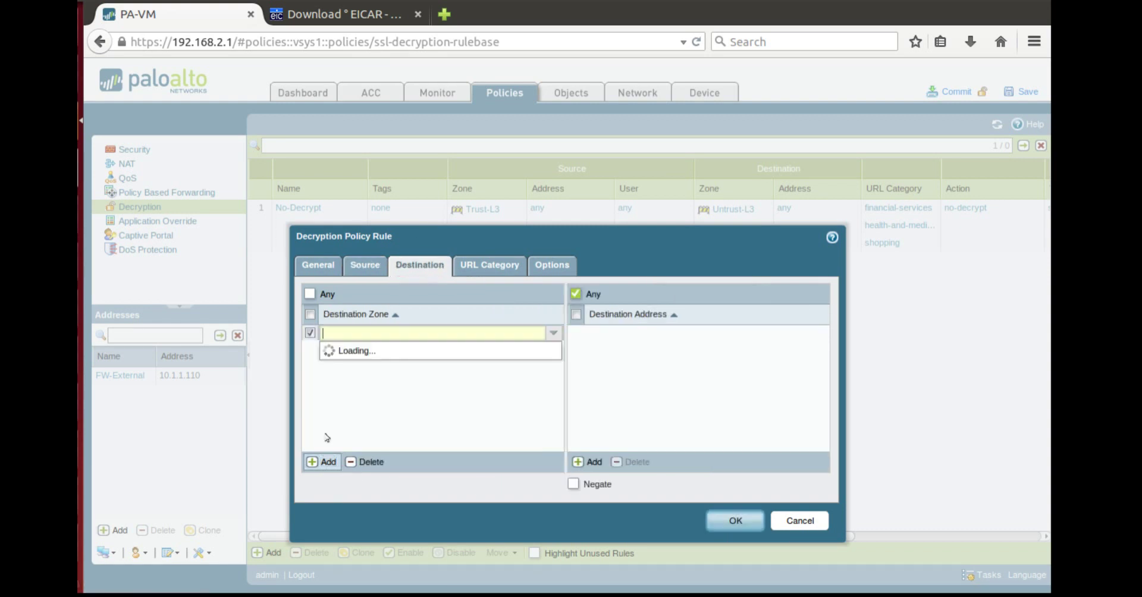
click(349, 350)
click(417, 333)
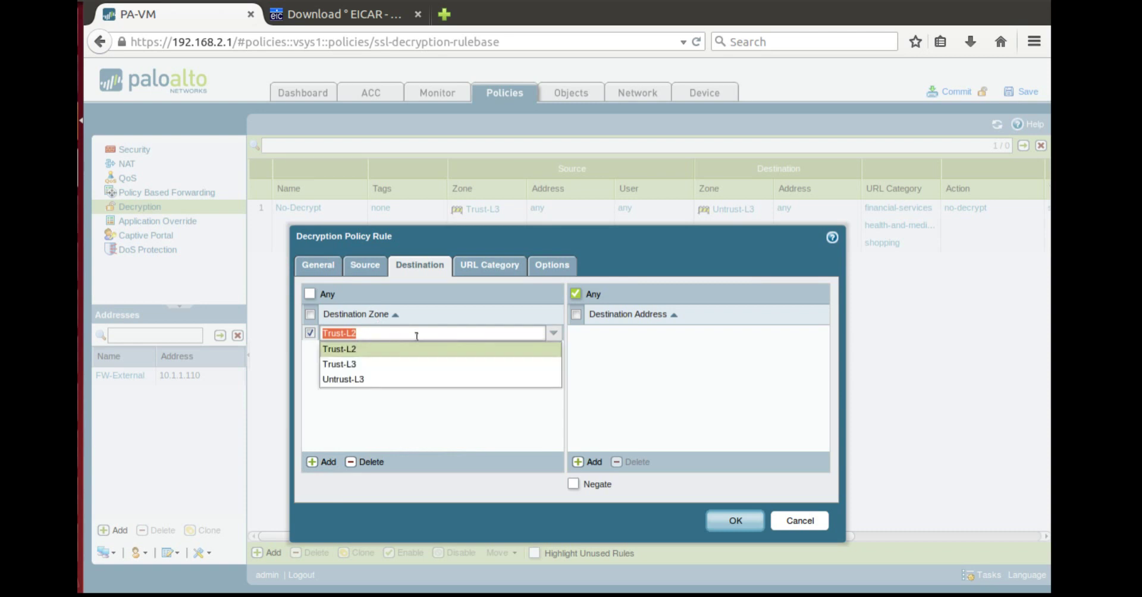
click(373, 379)
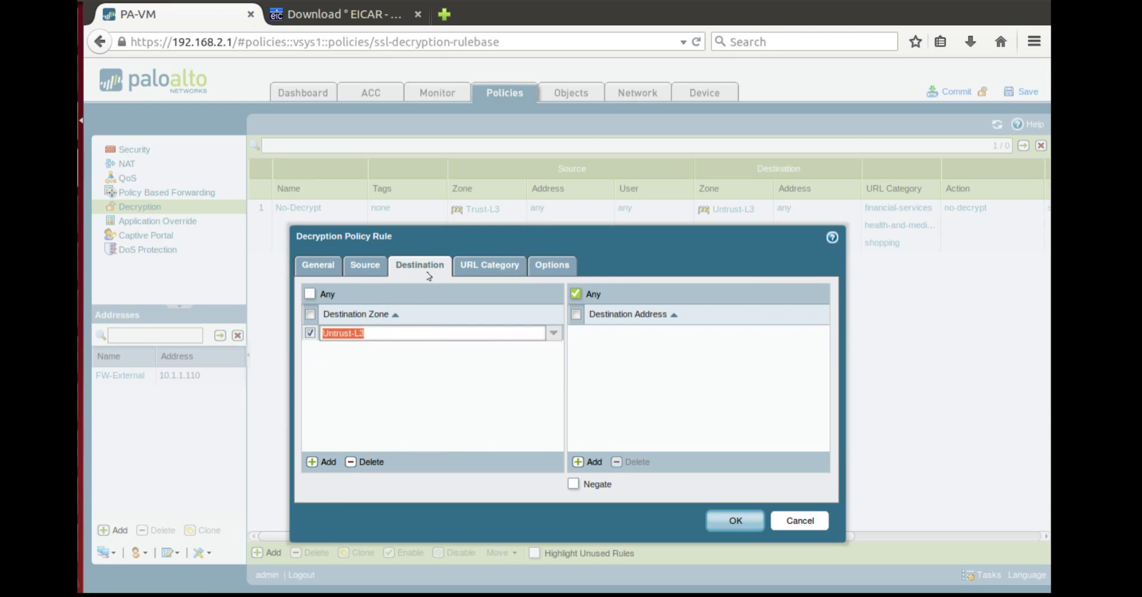
click(500, 268)
click(547, 266)
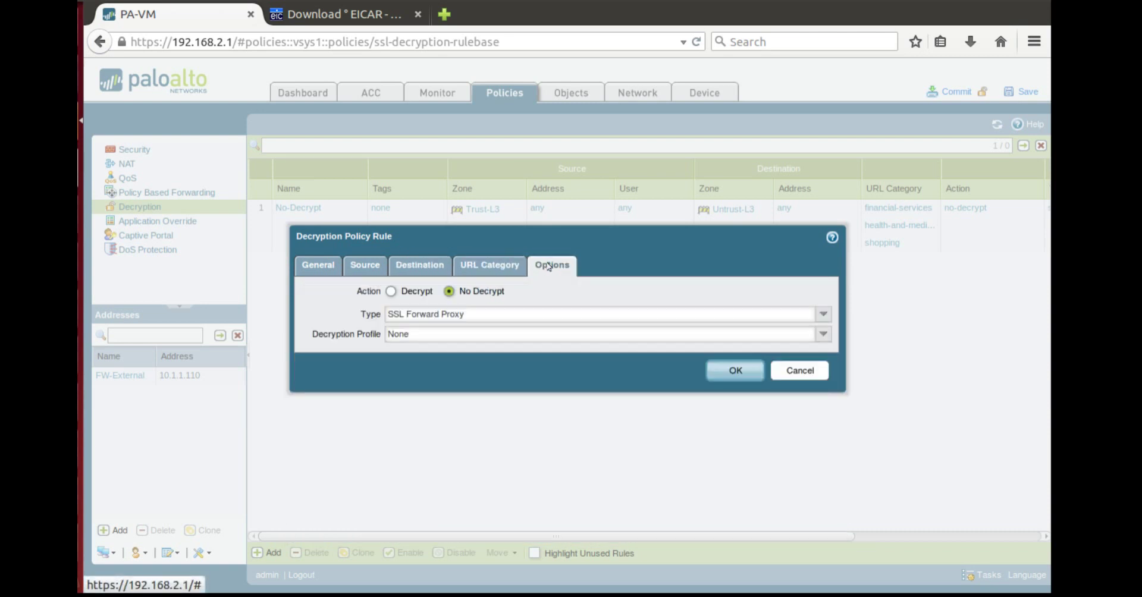
click(391, 292)
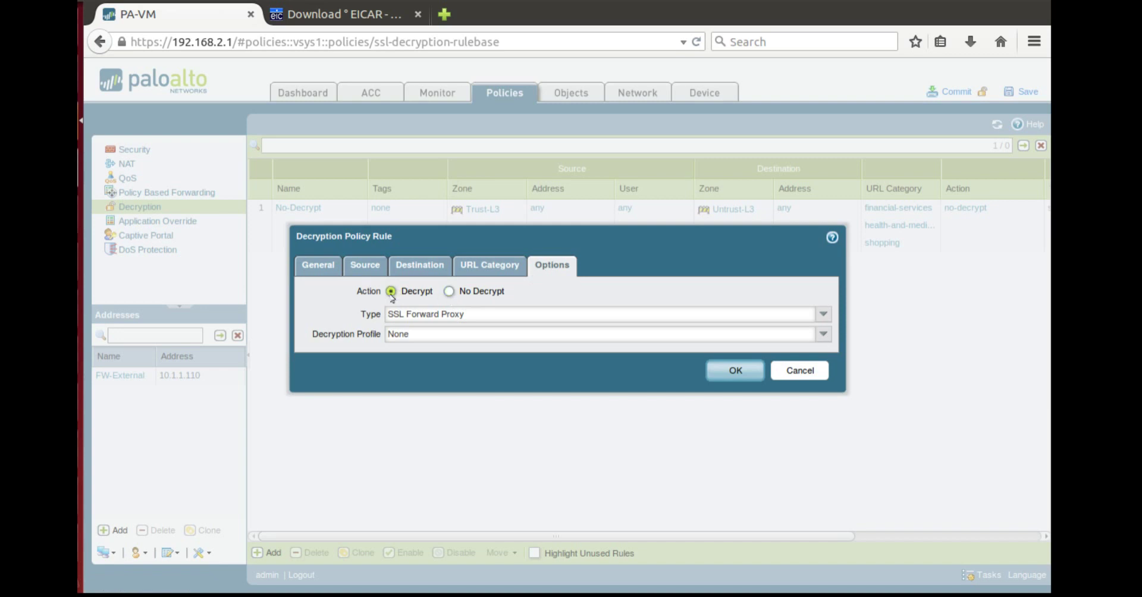
click(734, 373)
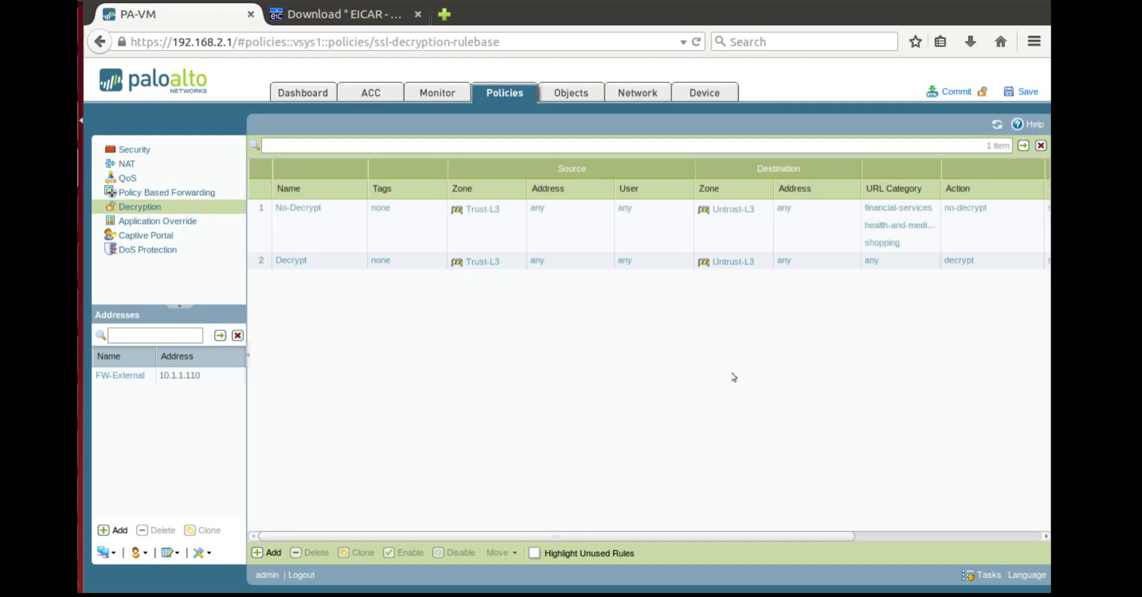
Commit the configuration, confirm the overwrite, and close the finished commit dialog.
click(946, 94)
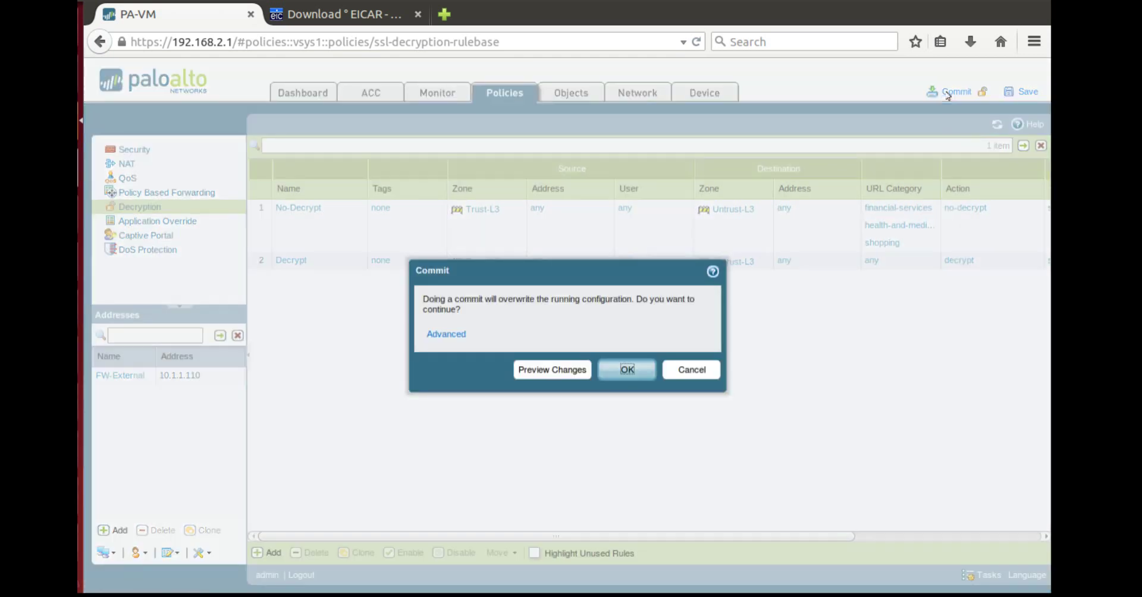
click(627, 370)
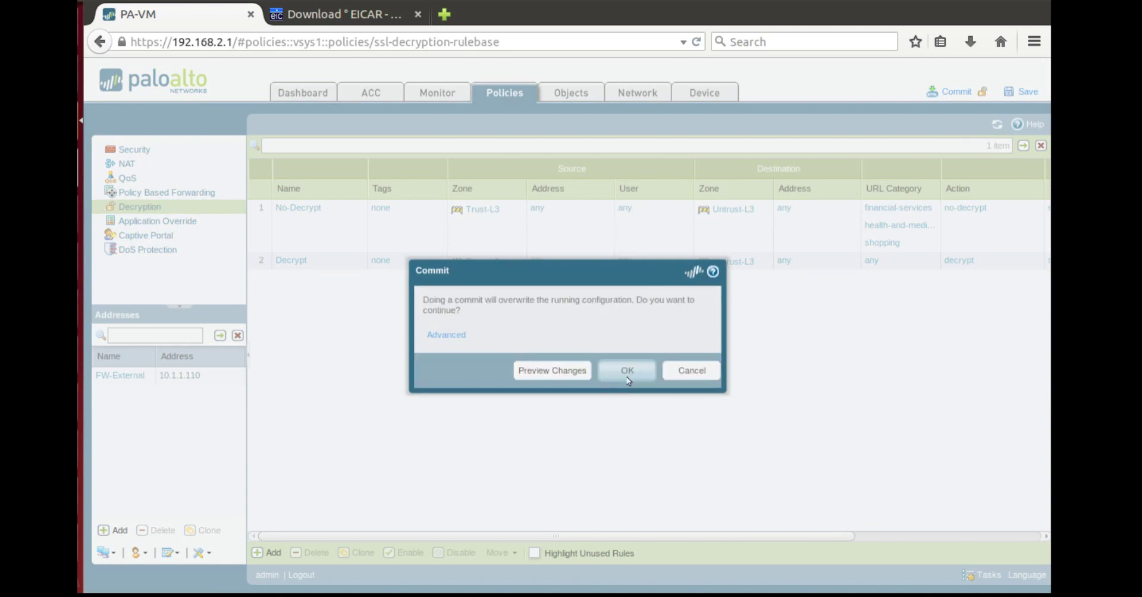
click(627, 371)
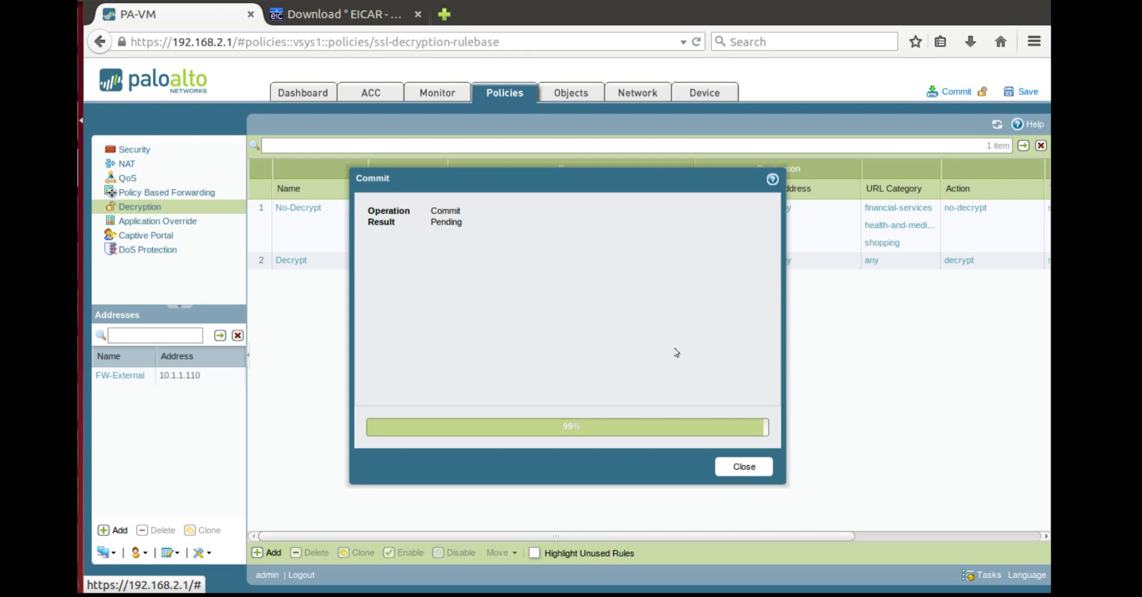
click(742, 467)
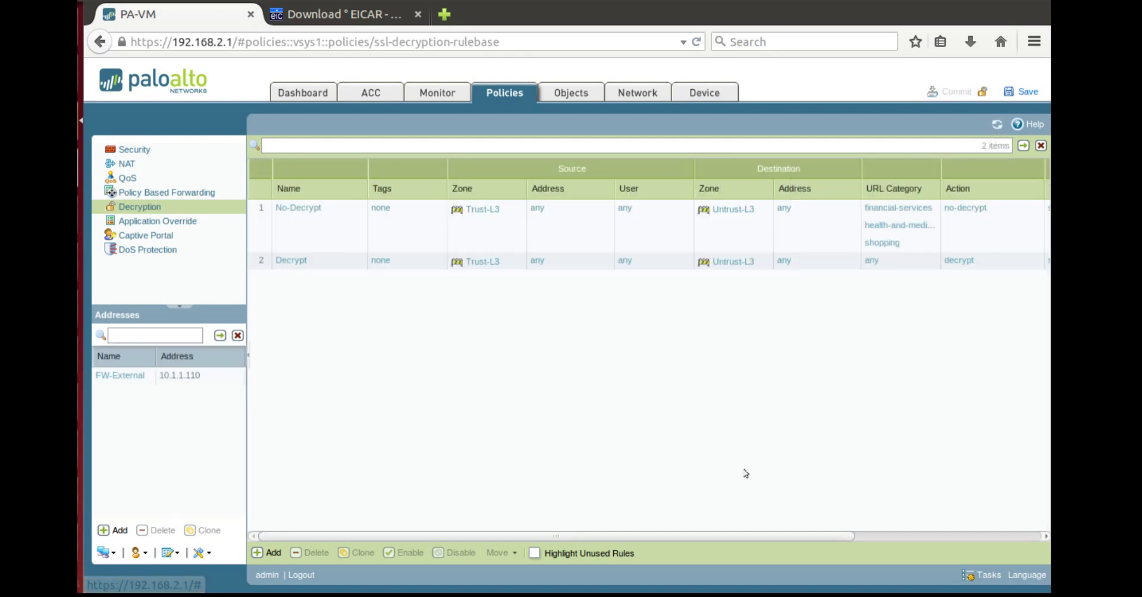
On the EICAR page, download eicar.com over HTTP (blocked), then try the HTTPS link.
click(340, 14)
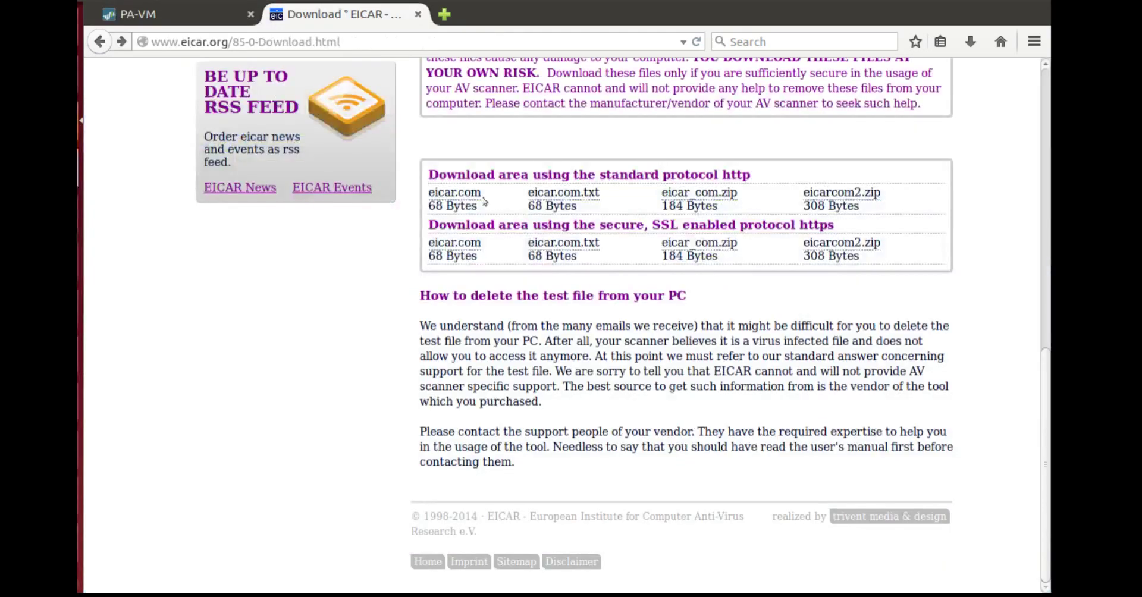
click(452, 194)
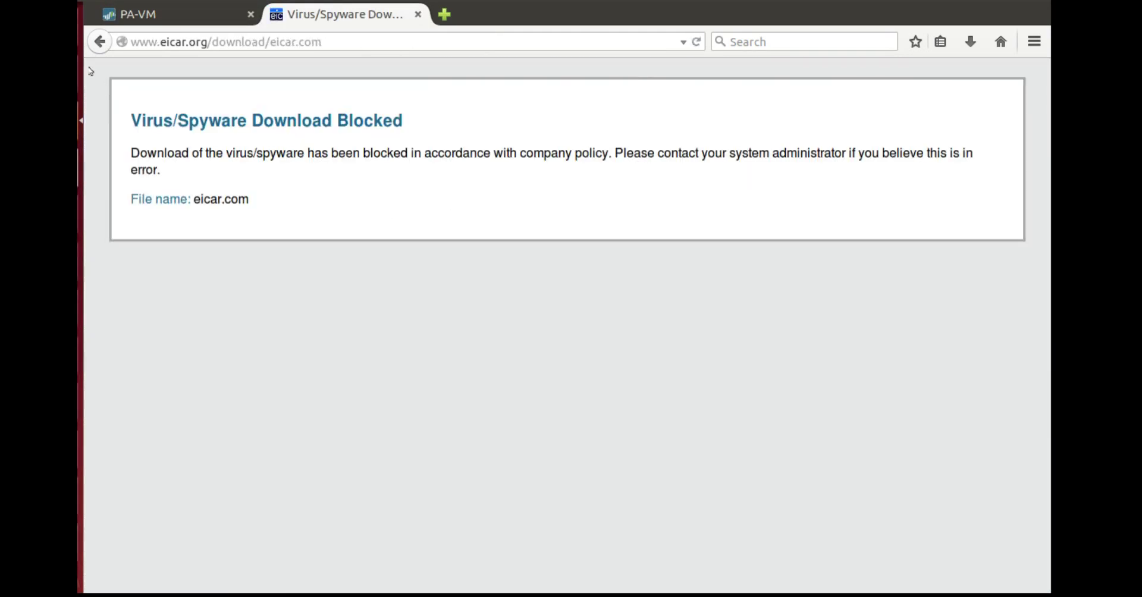
click(102, 41)
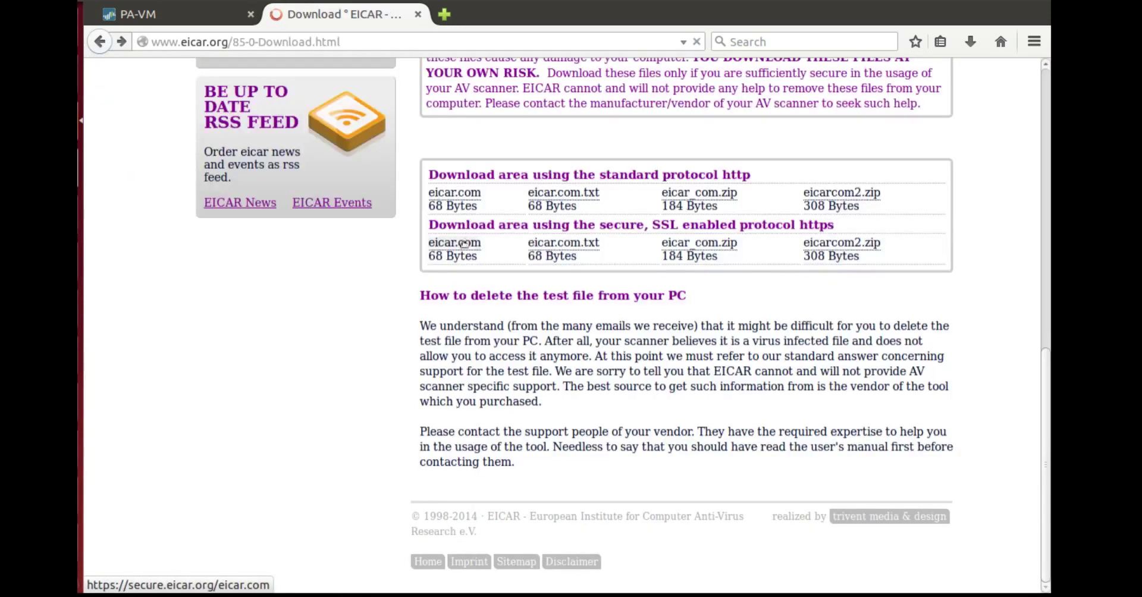
click(466, 245)
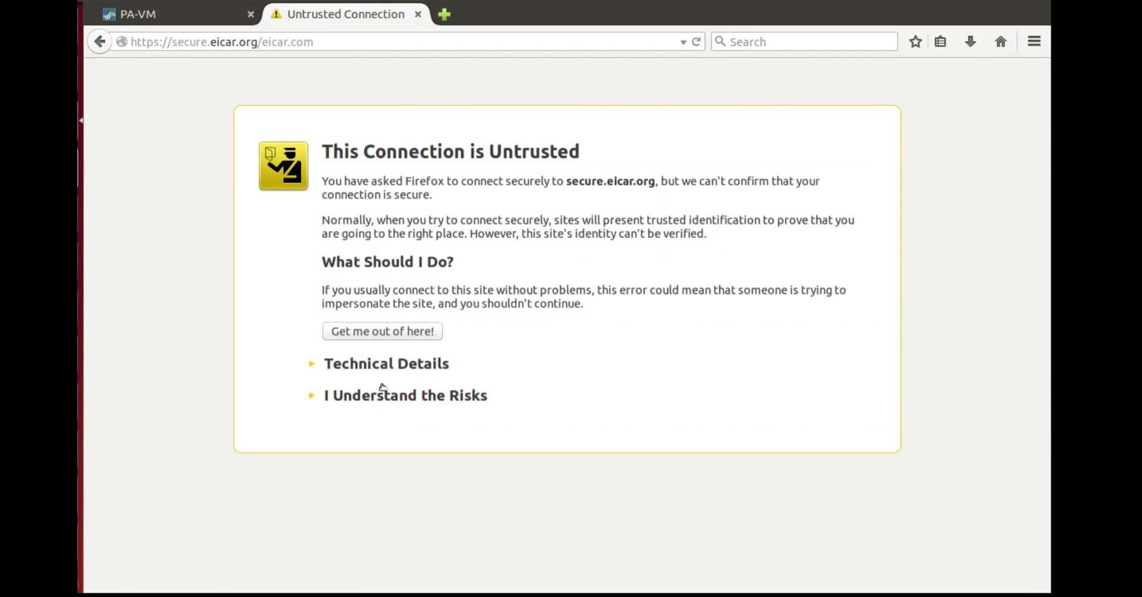
Inspect the test.org-issued certificate, confirm a security exception for secure.eicar.org, then go back.
click(386, 397)
click(370, 506)
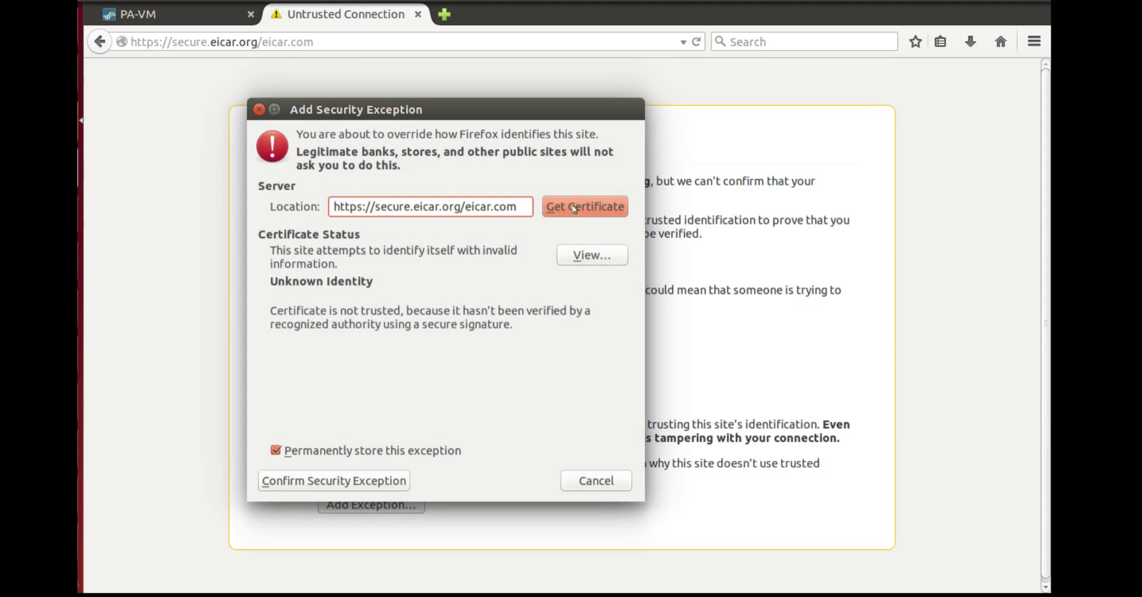
click(574, 208)
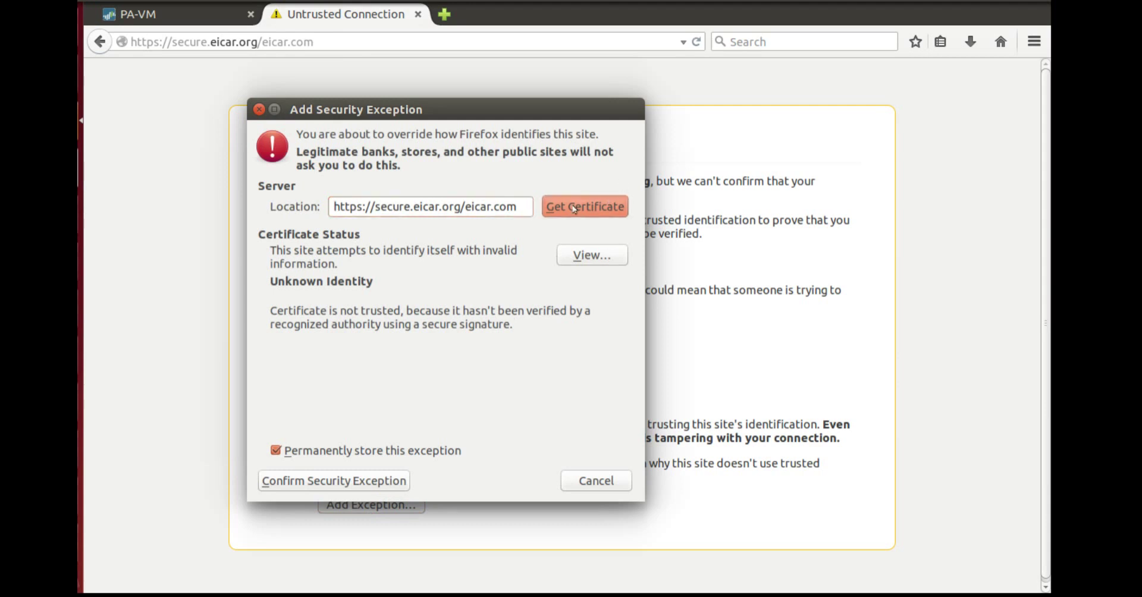
click(587, 257)
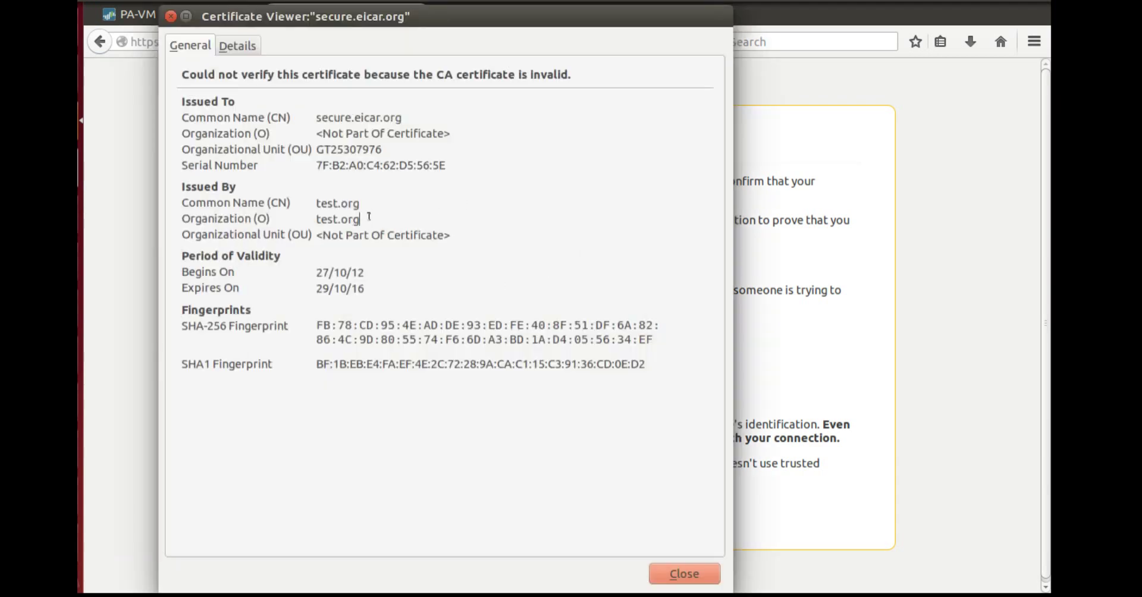
double_click(351, 219)
click(430, 165)
click(684, 573)
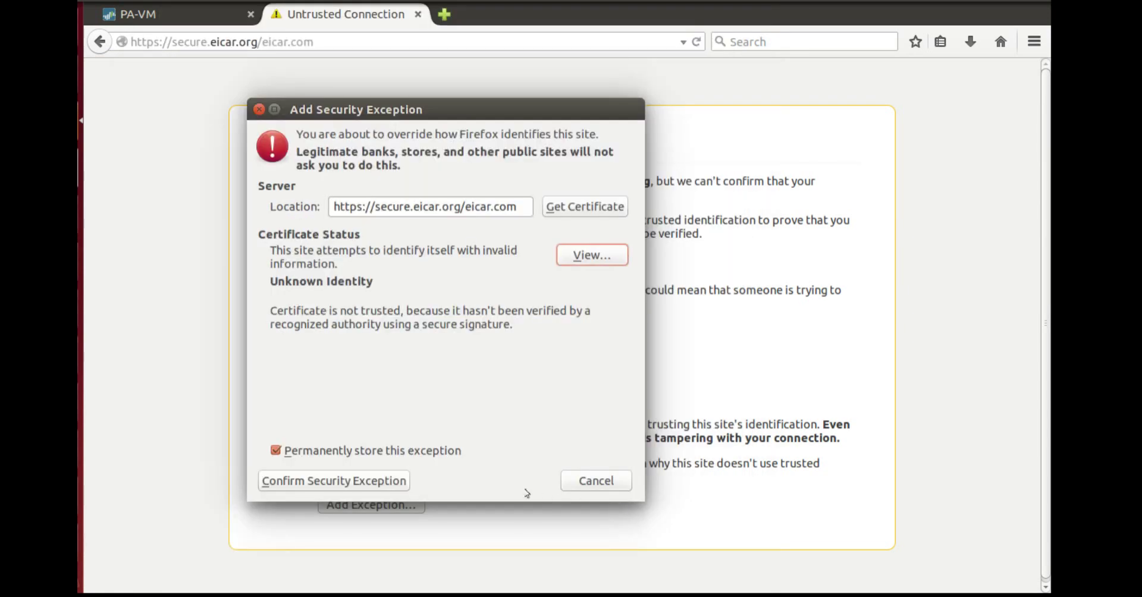
click(370, 481)
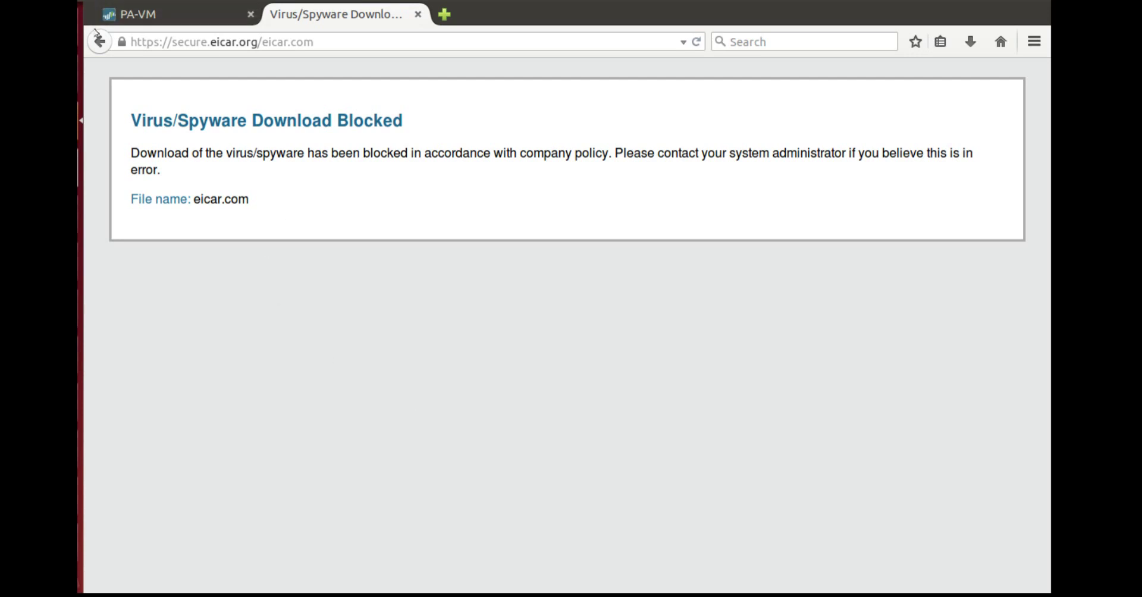
click(101, 45)
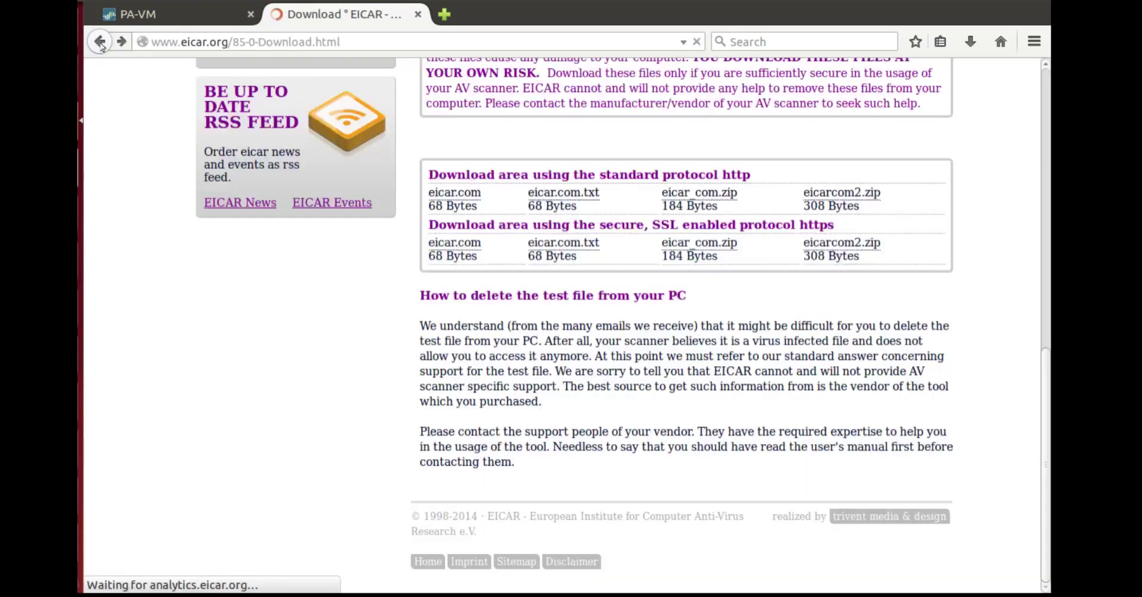